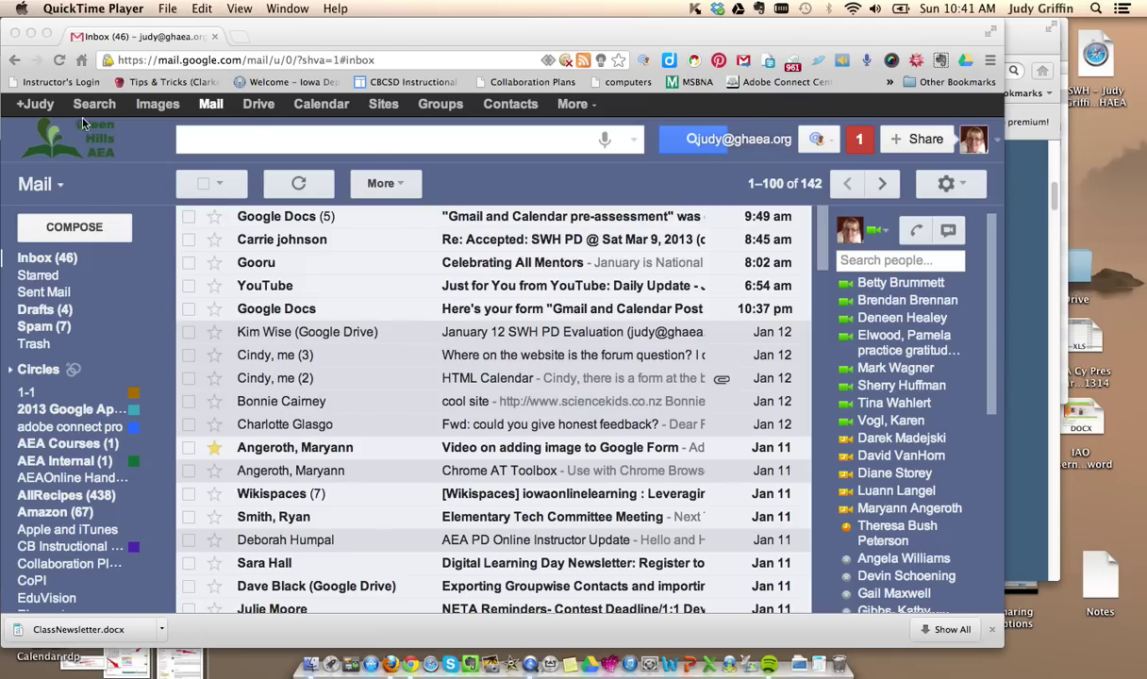
# Step: Open Google Drive from the mailbox and create a new blank text document
pyautogui.click(261, 107)
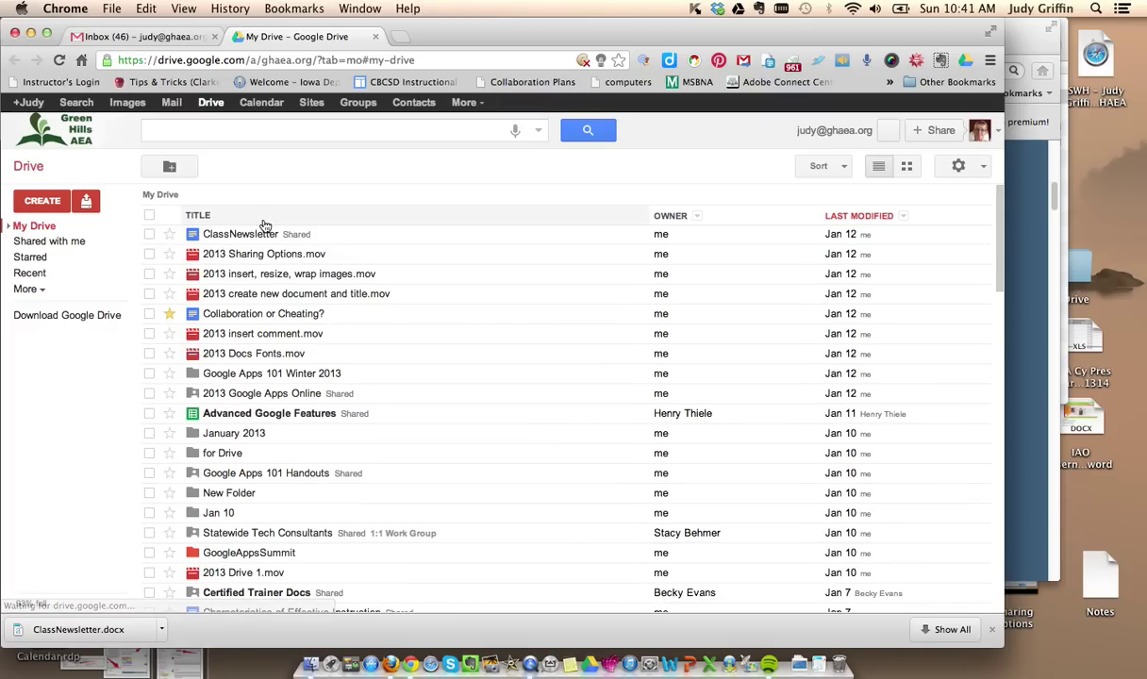
pyautogui.click(42, 202)
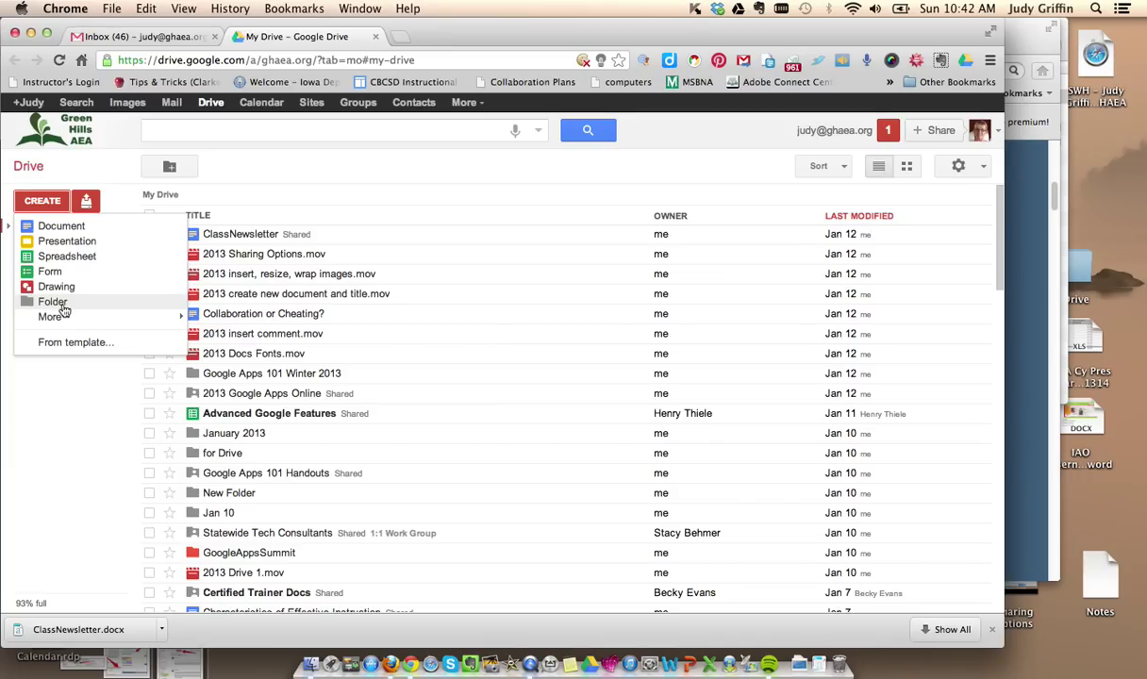
pyautogui.click(83, 229)
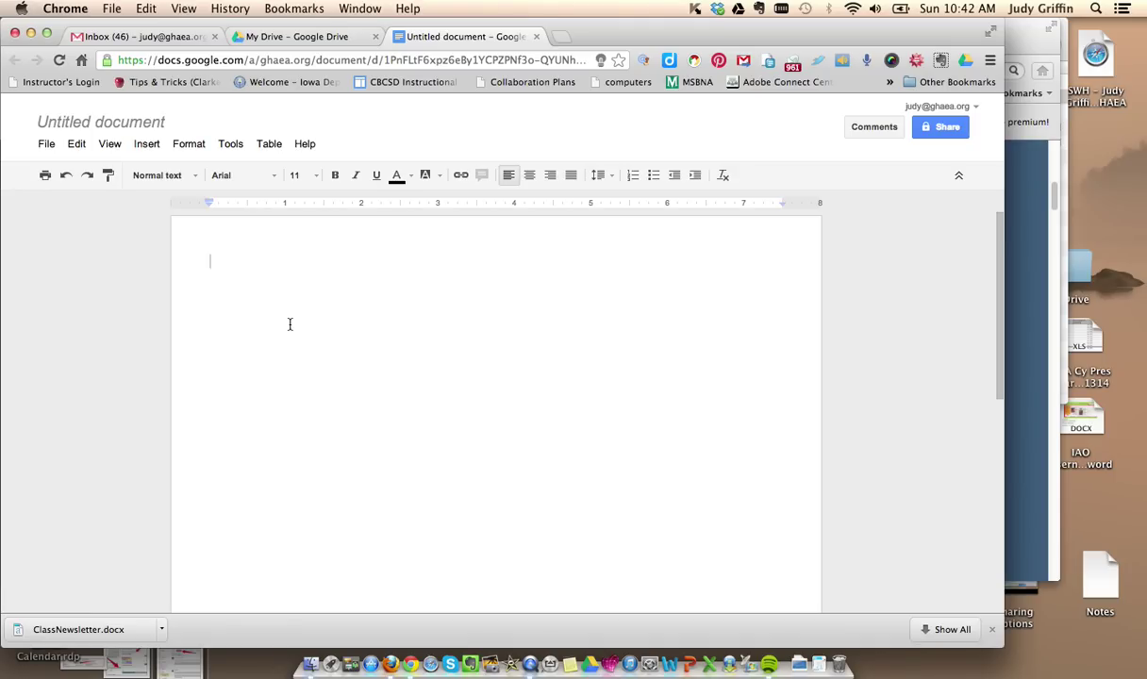
# Step: Write "This is a test, this is only a test..." in the blank document
pyautogui.write('This is a test.')
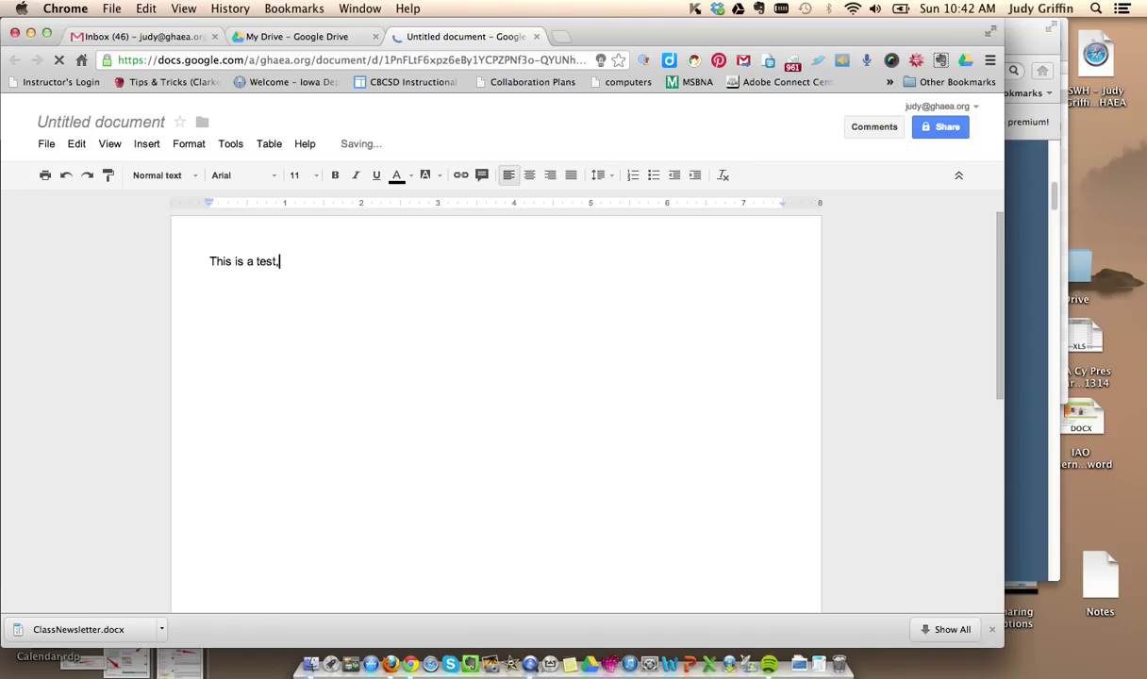
pyautogui.press('BackSpace')
pyautogui.write(', this is only')
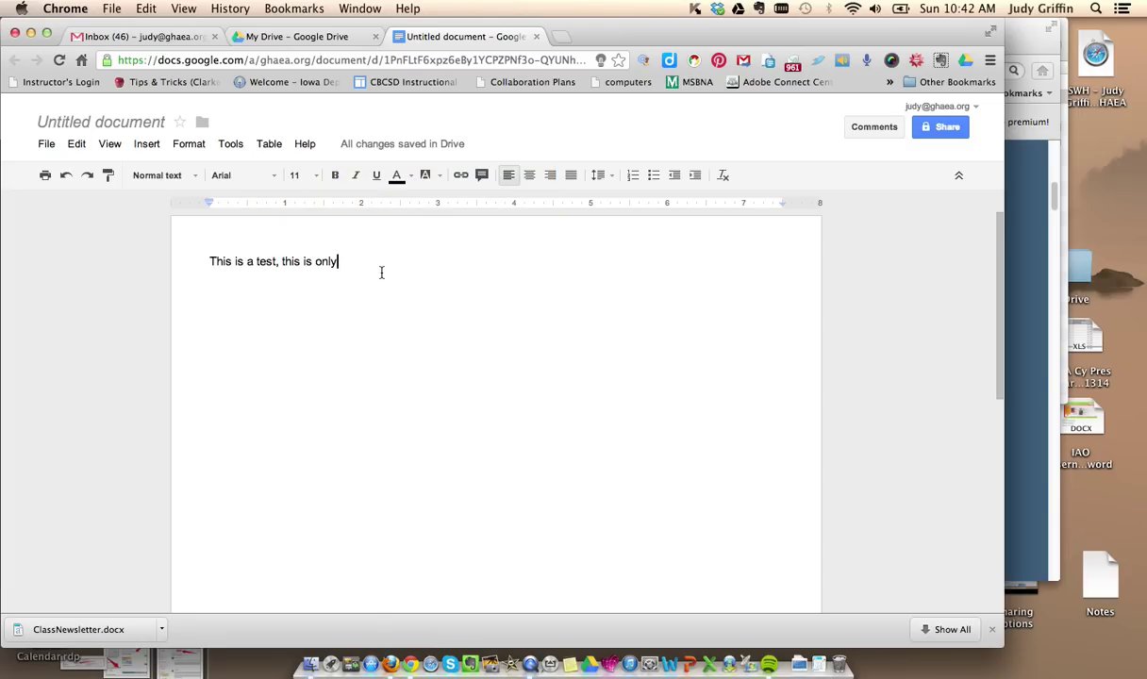
pyautogui.write('a test')
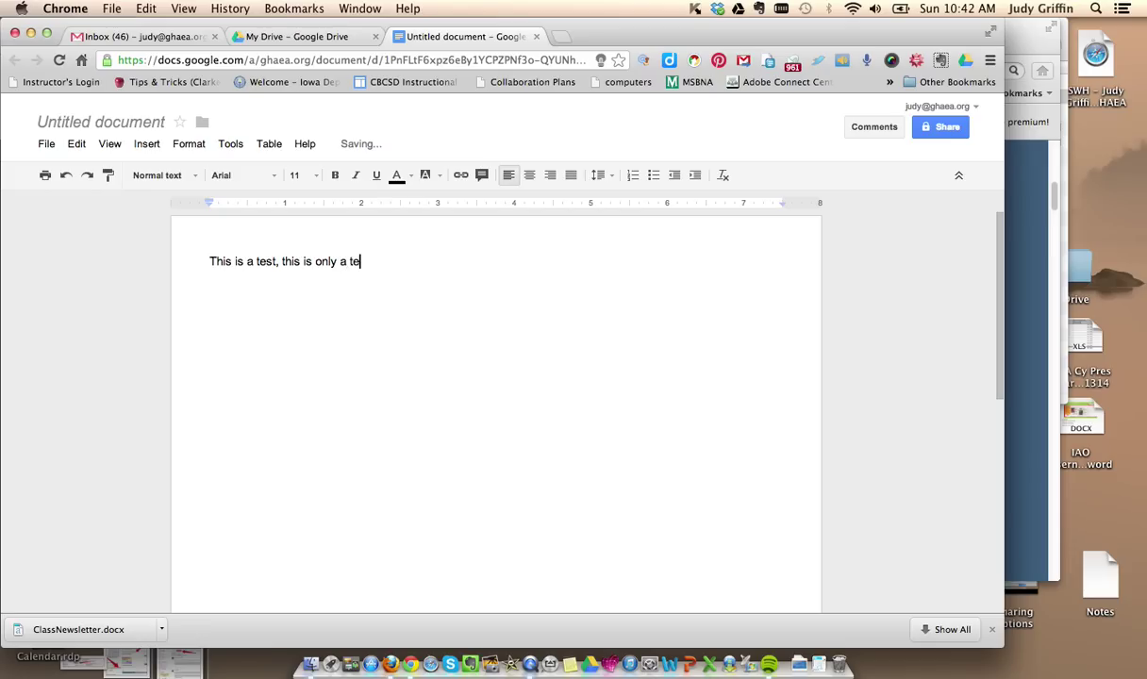
pyautogui.write('...')
pyautogui.moveTo(389, 157)
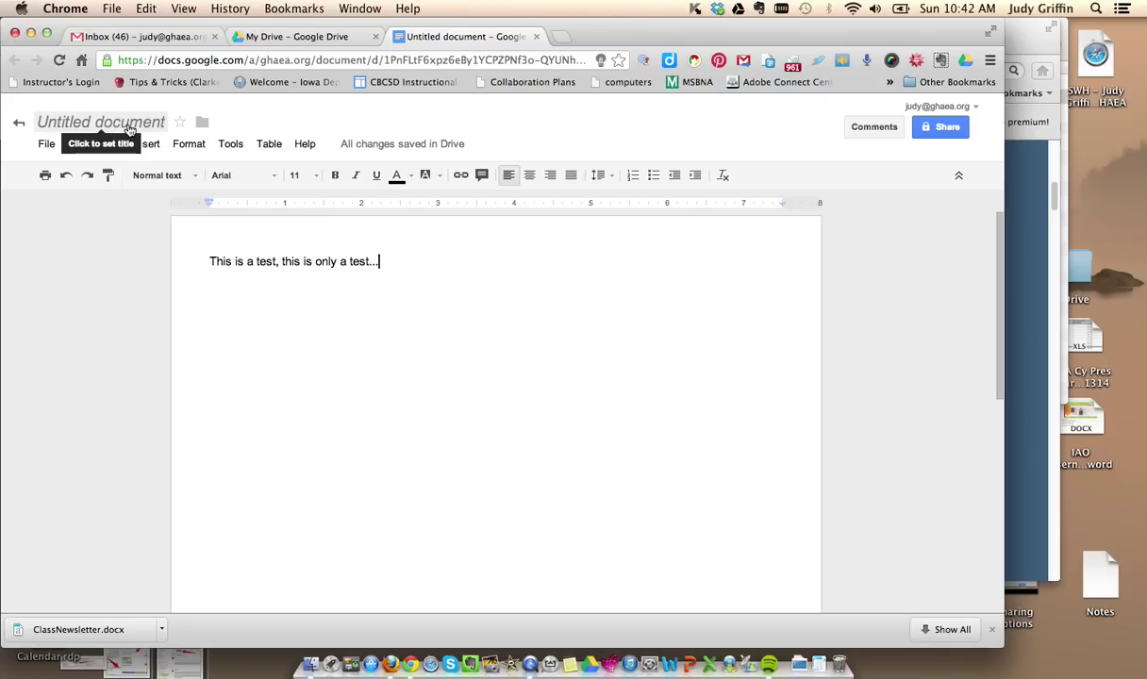
# Step: Rename the untitled document as "Test Document" and check its entry in the Drive file list
pyautogui.click(309, 40)
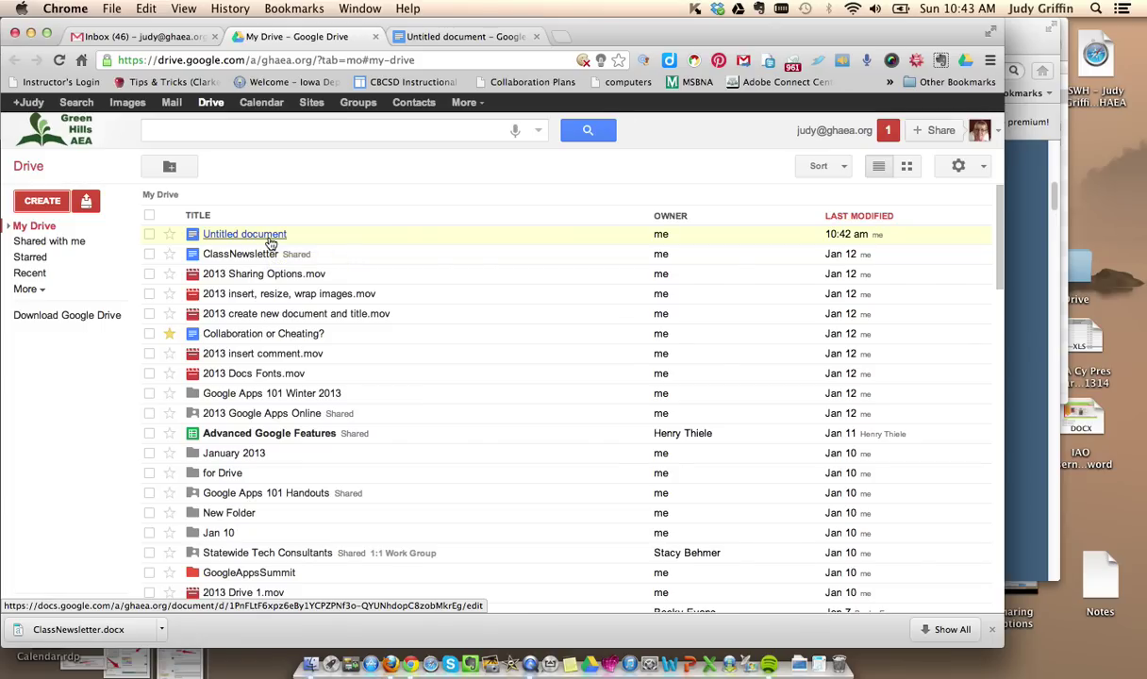
pyautogui.click(474, 39)
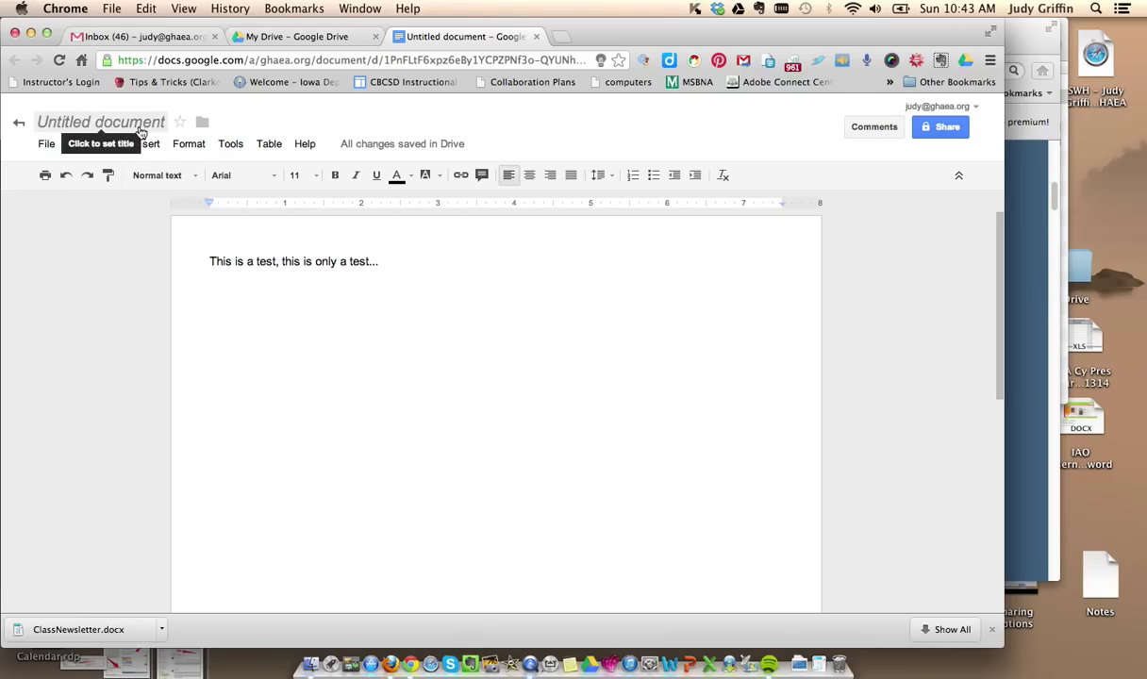
pyautogui.click(142, 129)
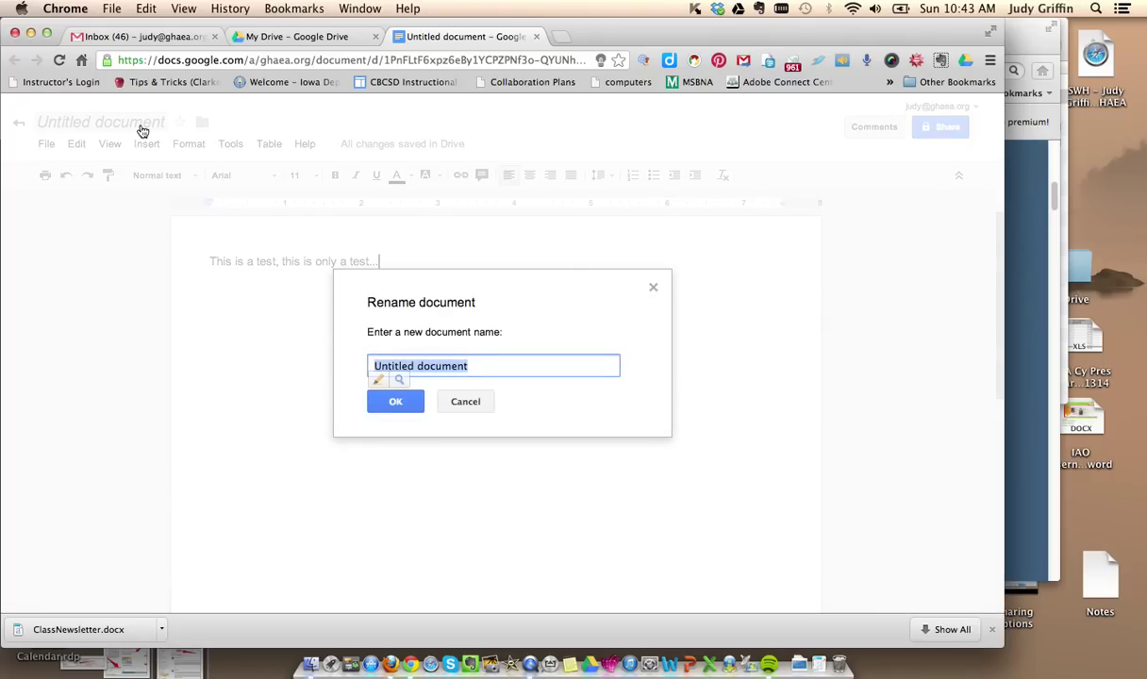
pyautogui.write('Test ')
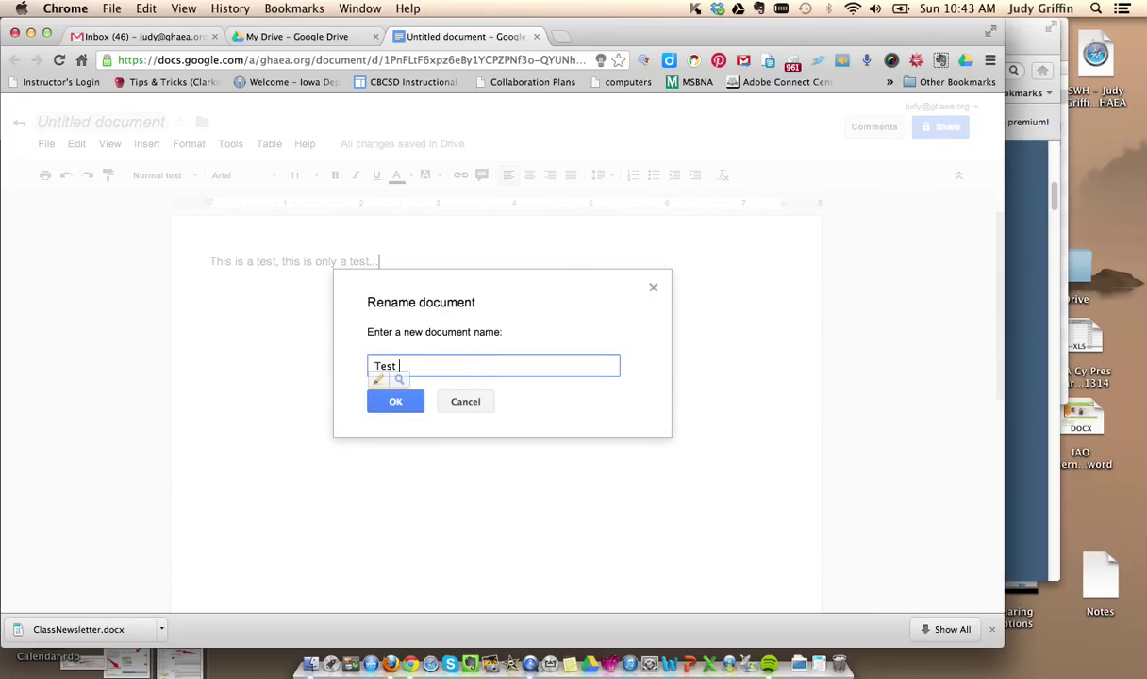
pyautogui.write('Document')
pyautogui.click(400, 402)
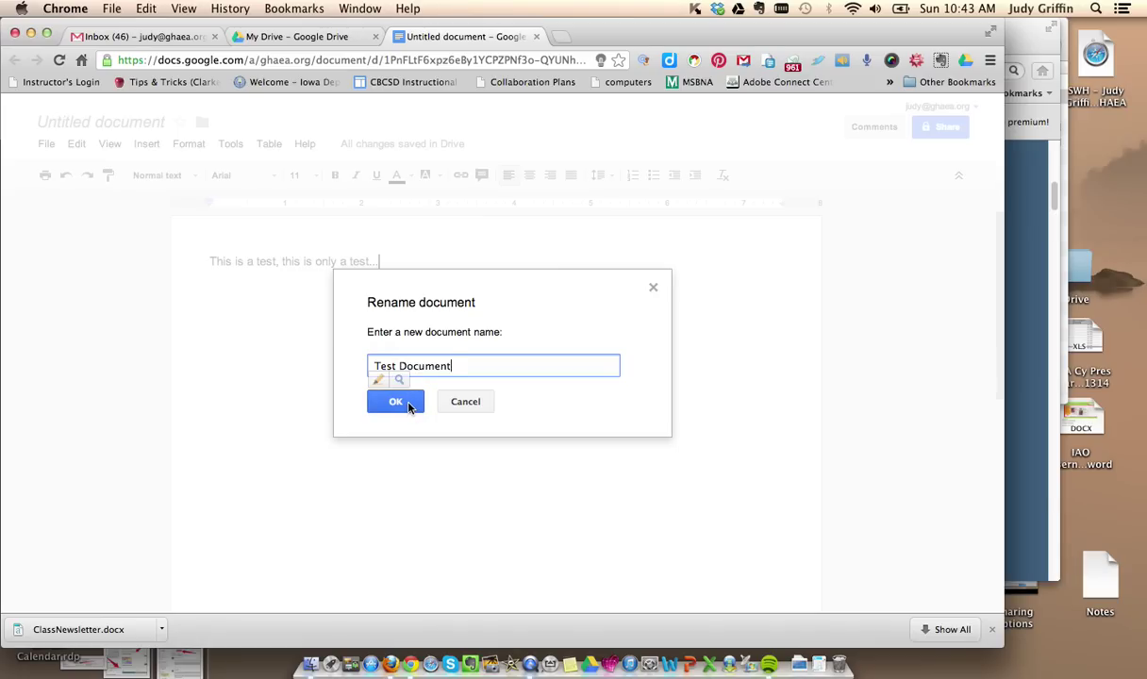
pyautogui.click(334, 39)
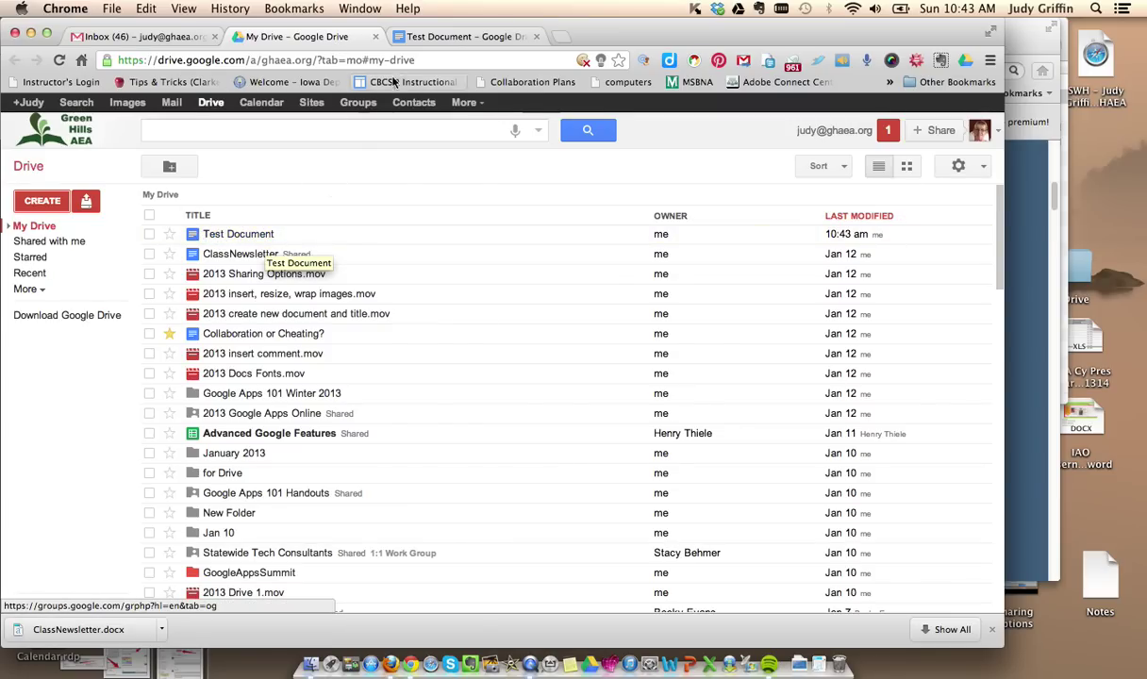
pyautogui.click(426, 37)
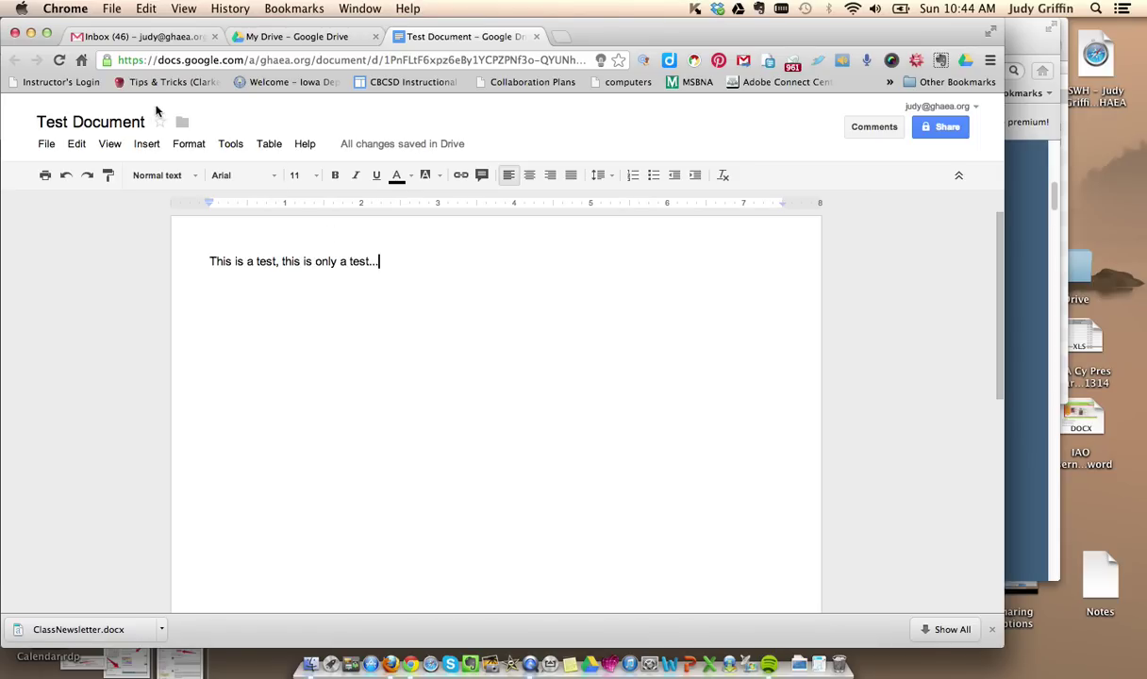
# Step: Enter "Lastname, first name, subject/period" as an example of a new name for the document, without confirming it
pyautogui.click(99, 121)
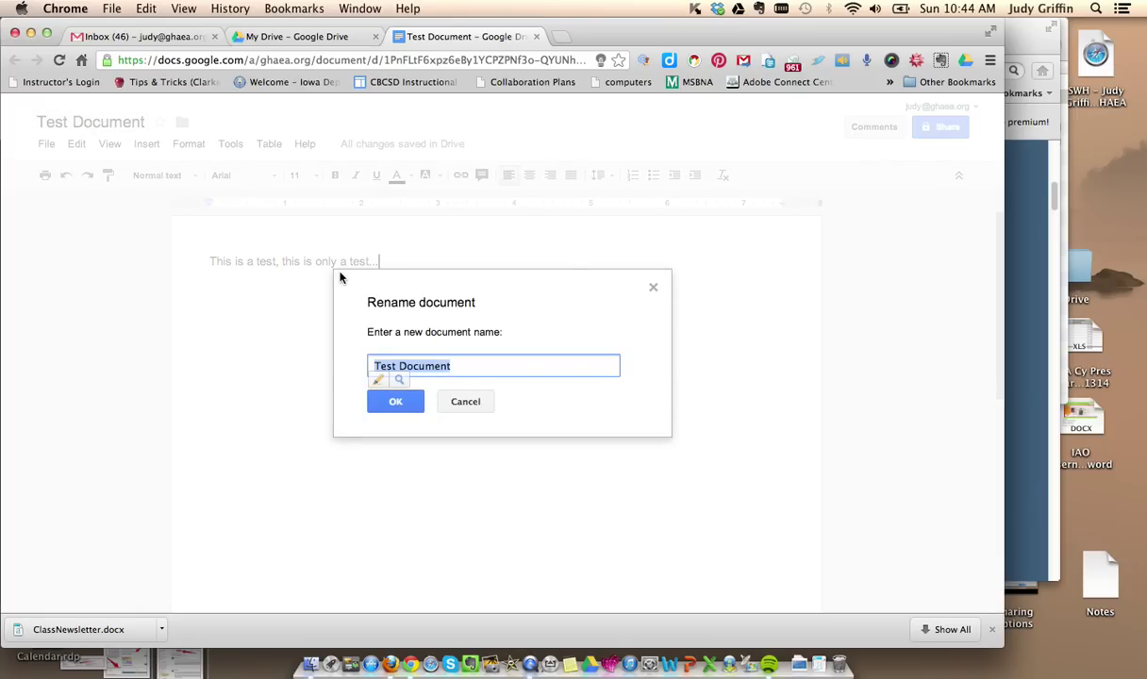
pyautogui.write('Lastn')
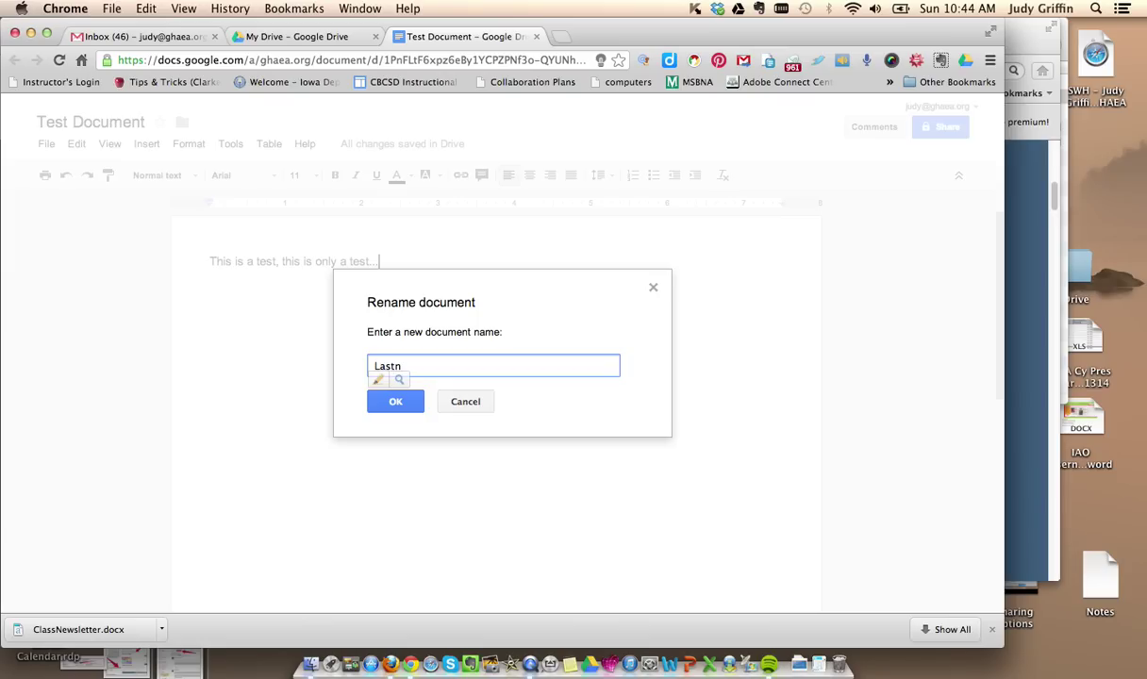
pyautogui.write('ame, first name, subject/')
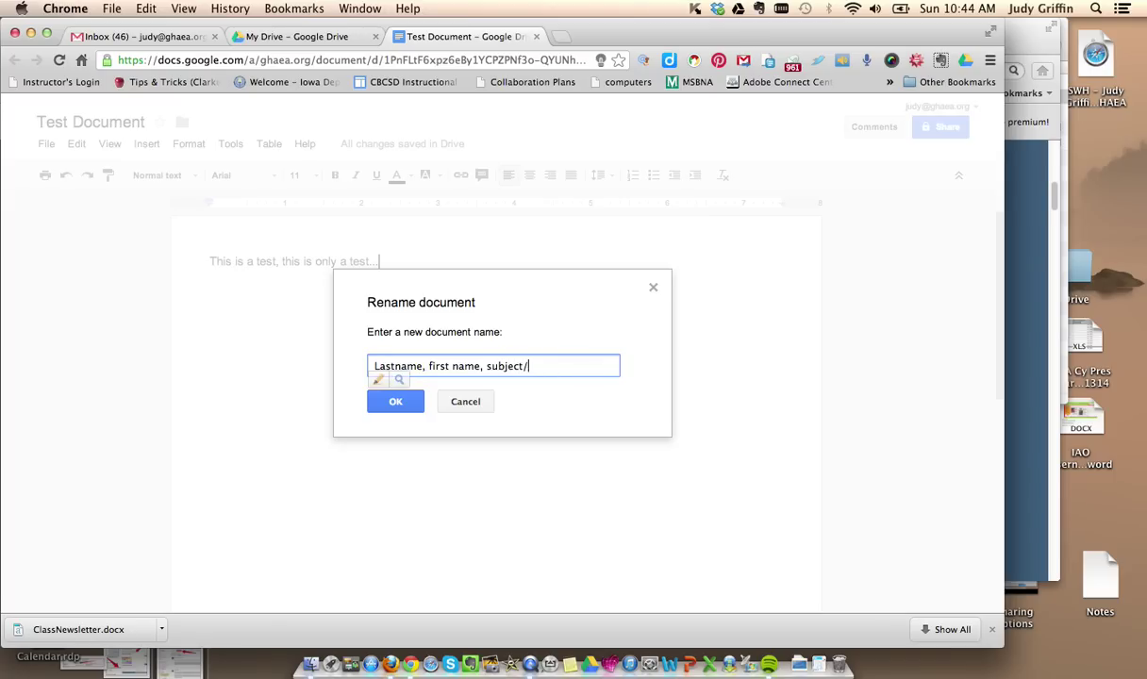
pyautogui.write('period')
pyautogui.doubleClick(507, 368)
pyautogui.moveTo(508, 368); pyautogui.dragTo(575, 368)
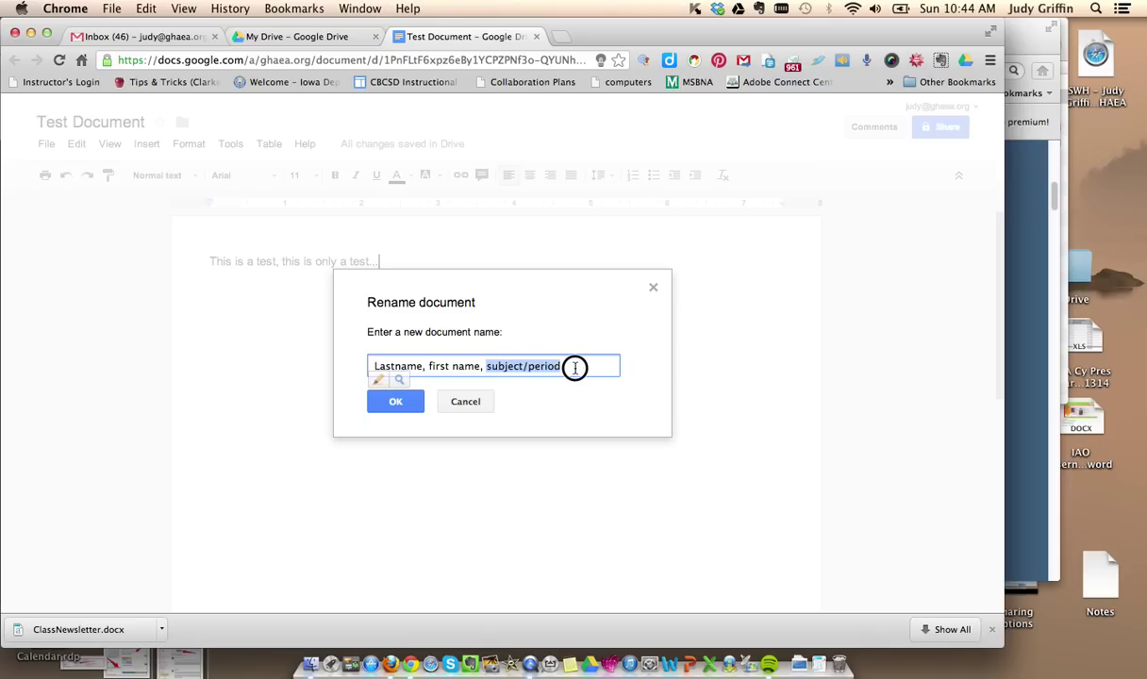
pyautogui.click(374, 366)
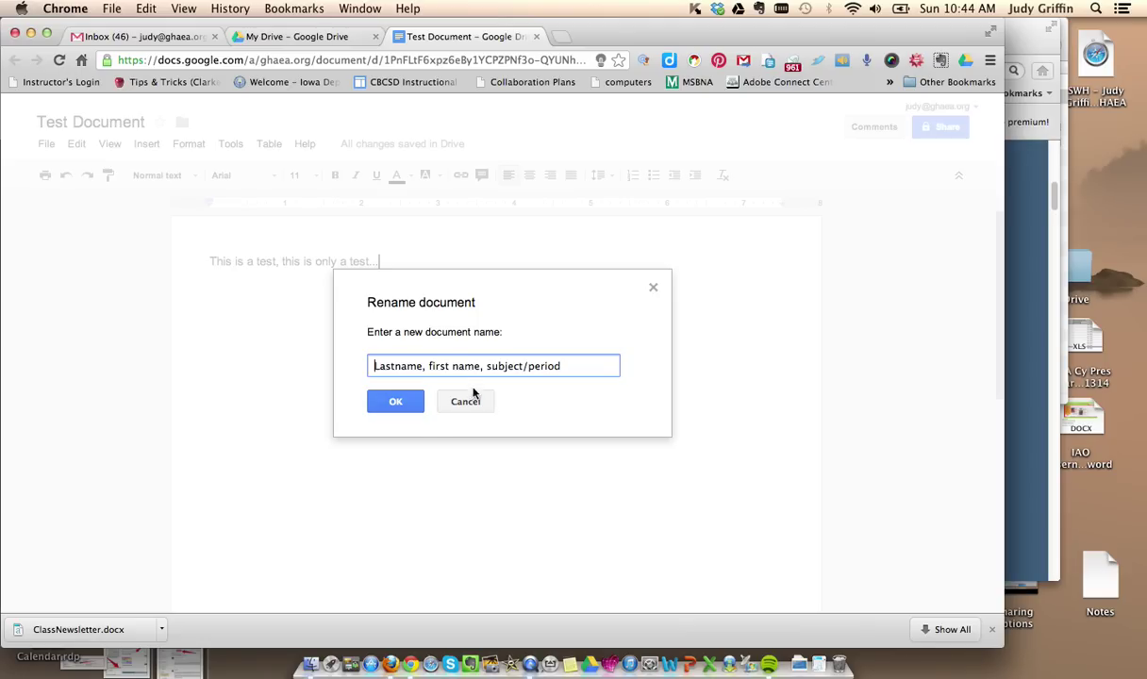
# Step: Rename the document as "test document", check it in the Drive file list and return to the document
pyautogui.moveTo(577, 364); pyautogui.dragTo(375, 365)
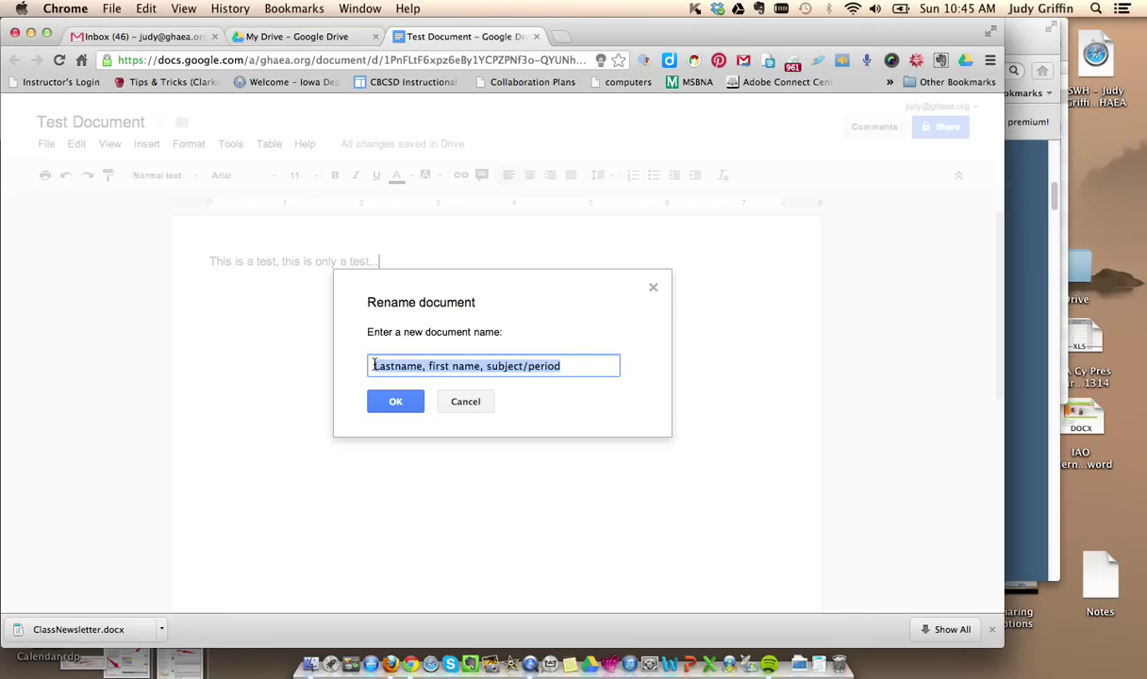
pyautogui.write('test docu')
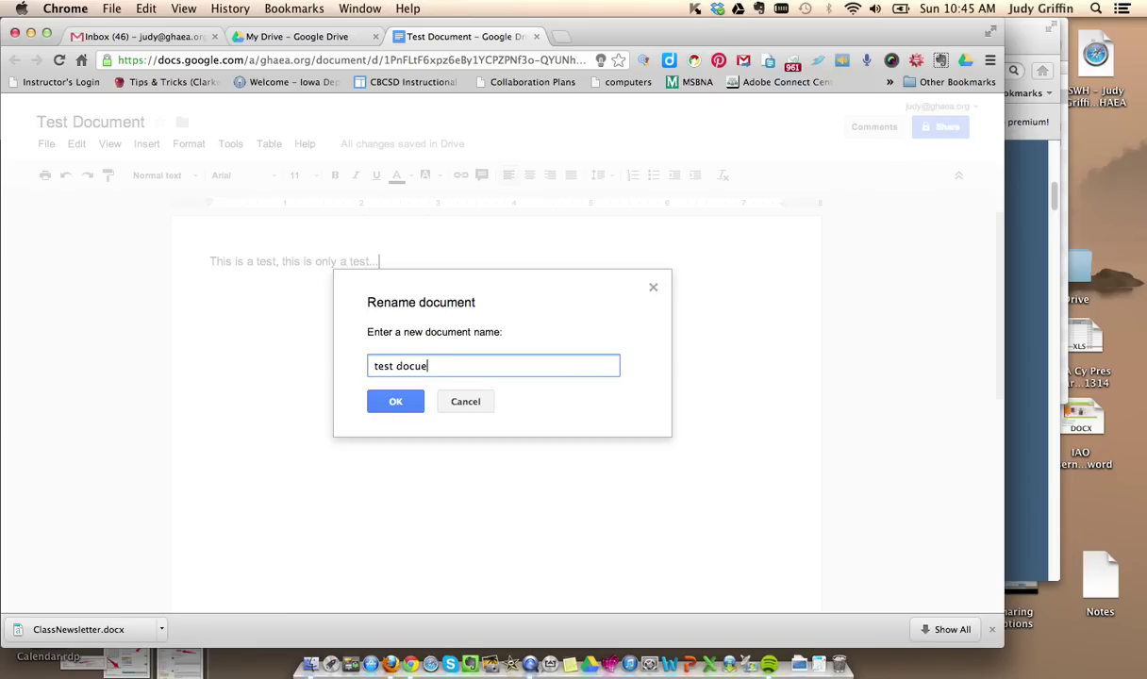
pyautogui.write('ment')
pyautogui.click(396, 406)
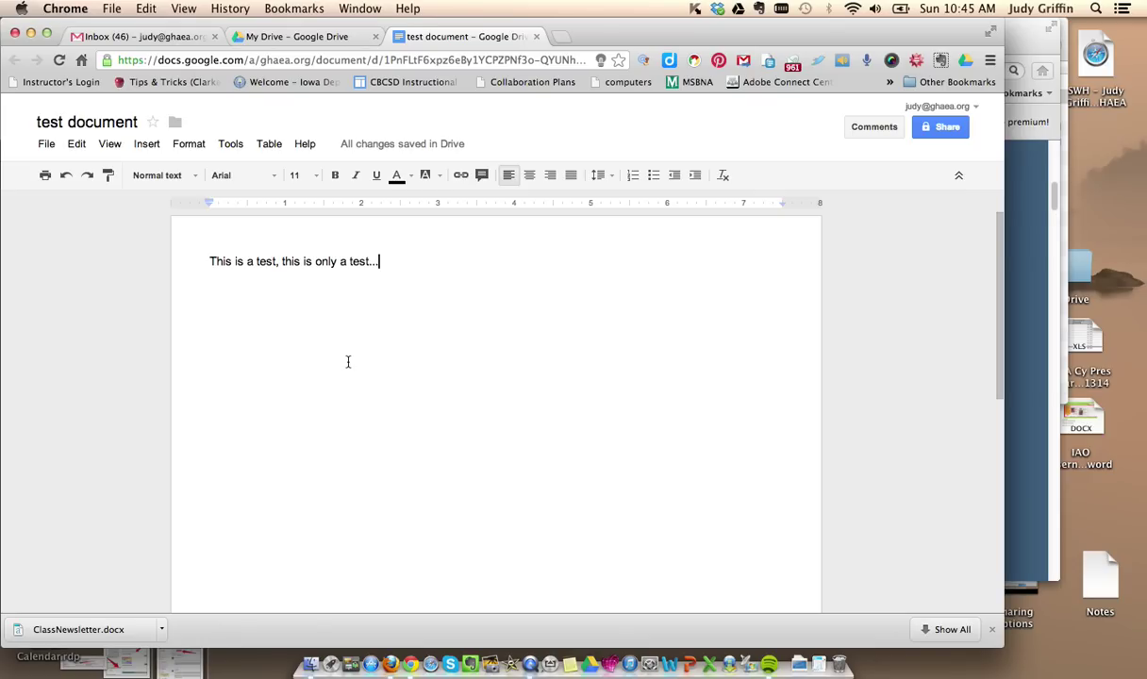
pyautogui.click(295, 38)
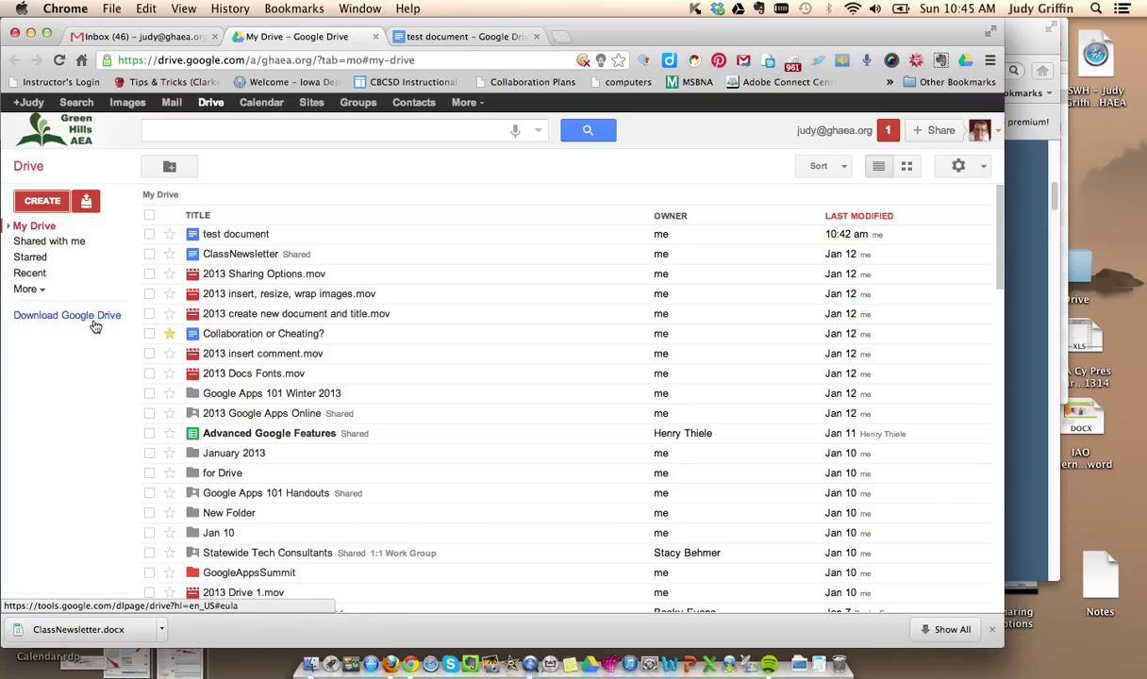
pyautogui.click(446, 38)
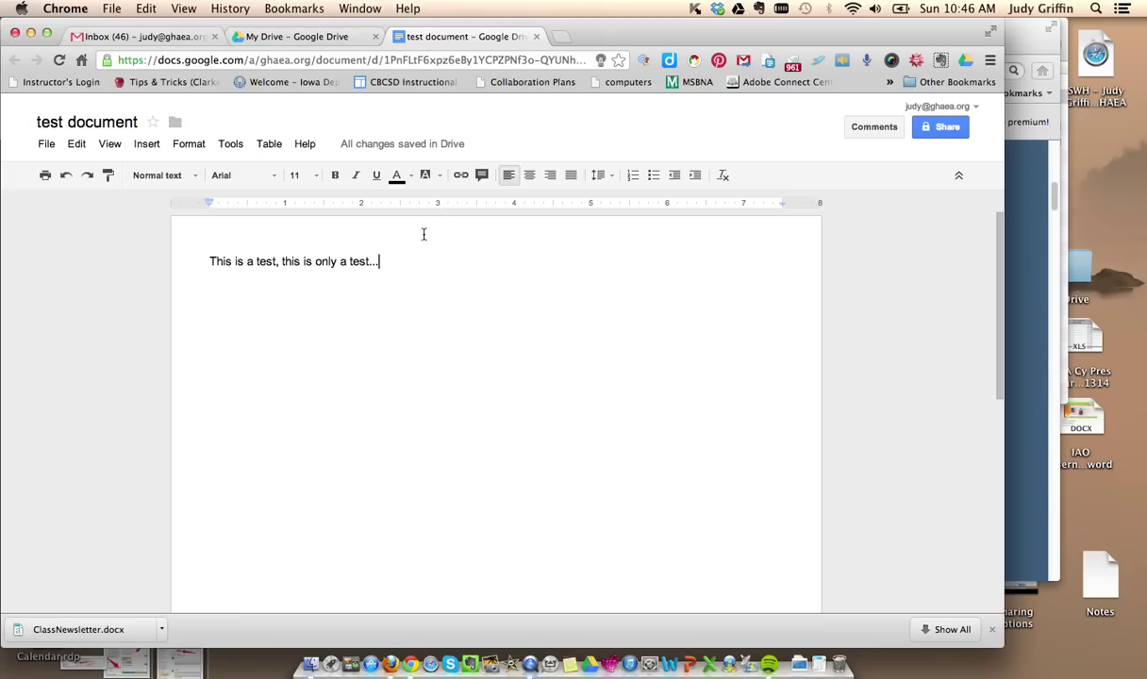
# Step: Examine the paragraph styles, fonts and font sizes available for the test sentence without changing any of them
pyautogui.moveTo(379, 262); pyautogui.dragTo(208, 257)
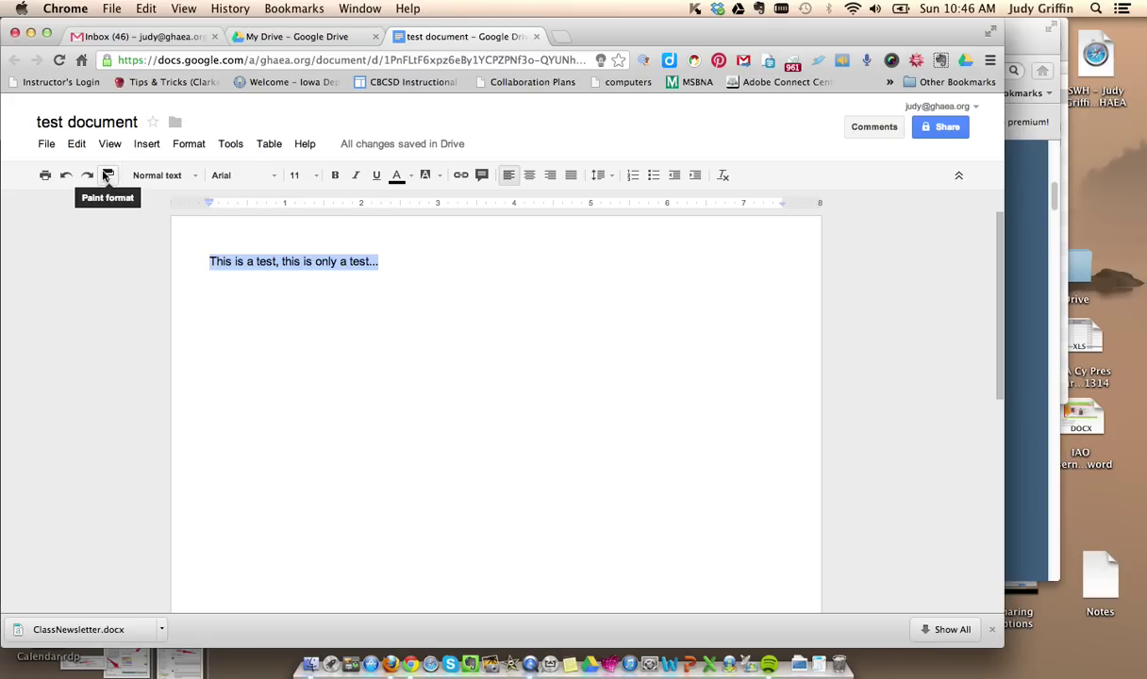
pyautogui.click(179, 176)
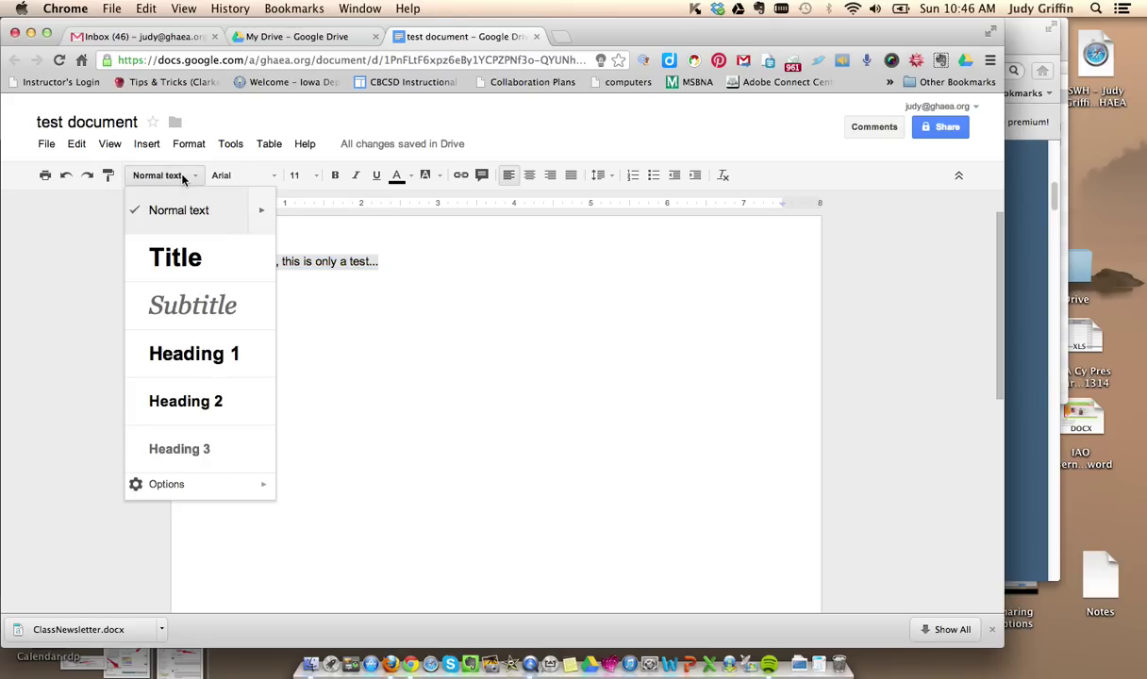
pyautogui.click(184, 177)
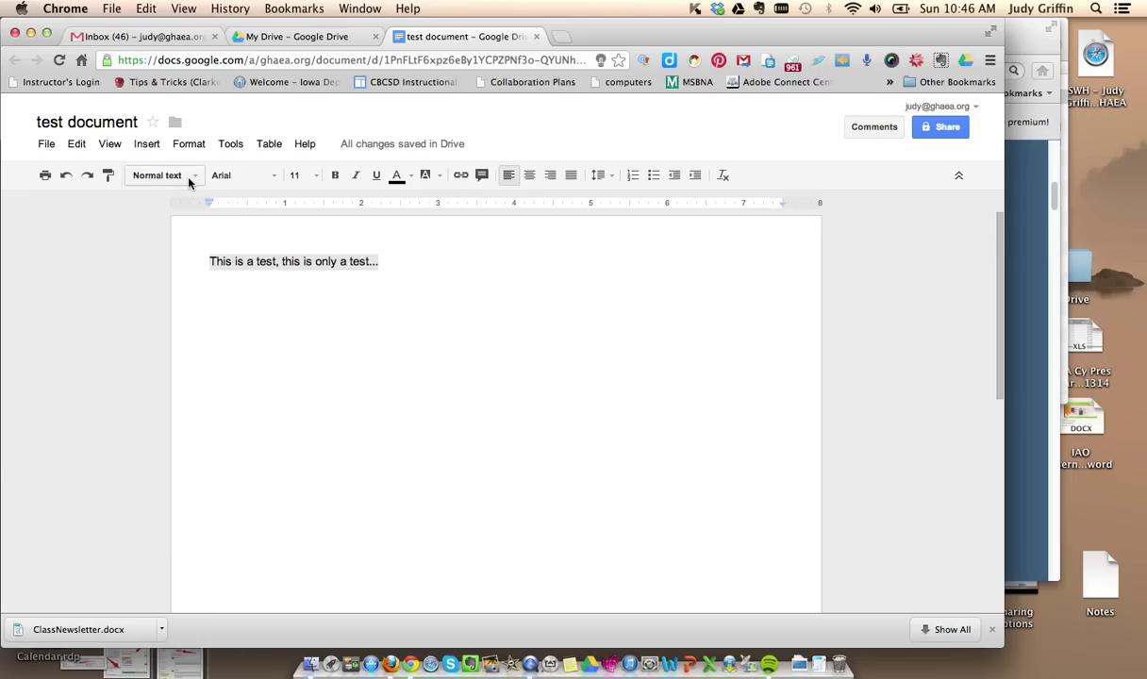
pyautogui.click(259, 178)
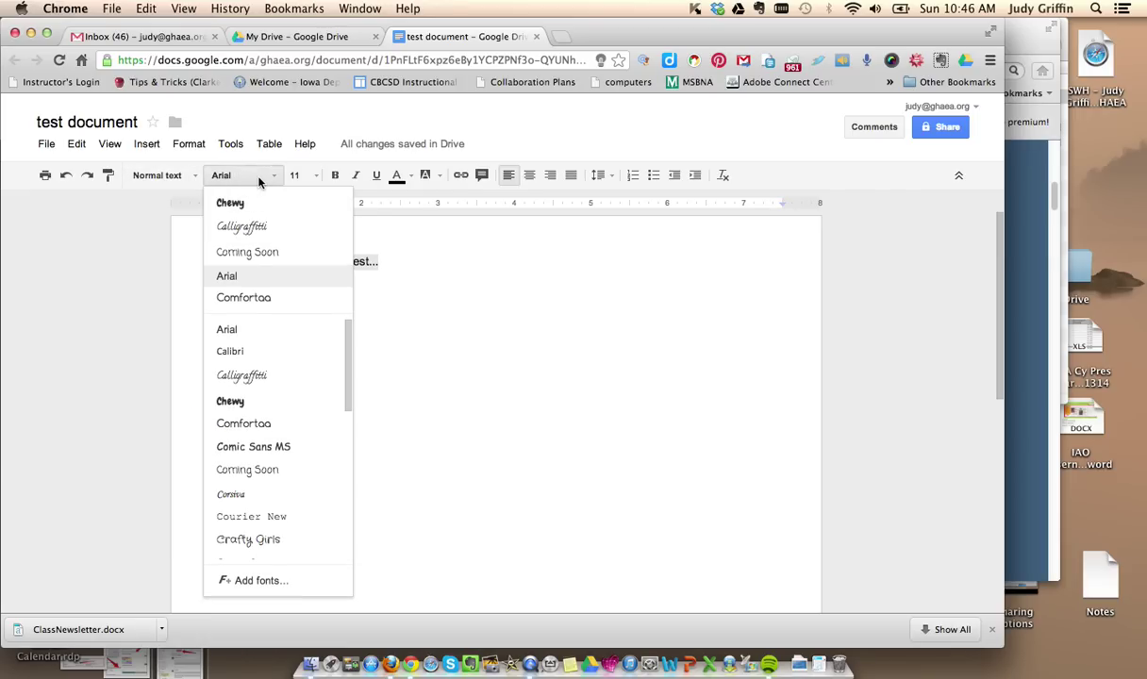
pyautogui.moveTo(345, 326)
pyautogui.mouseDown()
pyautogui.moveTo(344, 484)
pyautogui.moveTo(346, 318)
pyautogui.mouseUp()
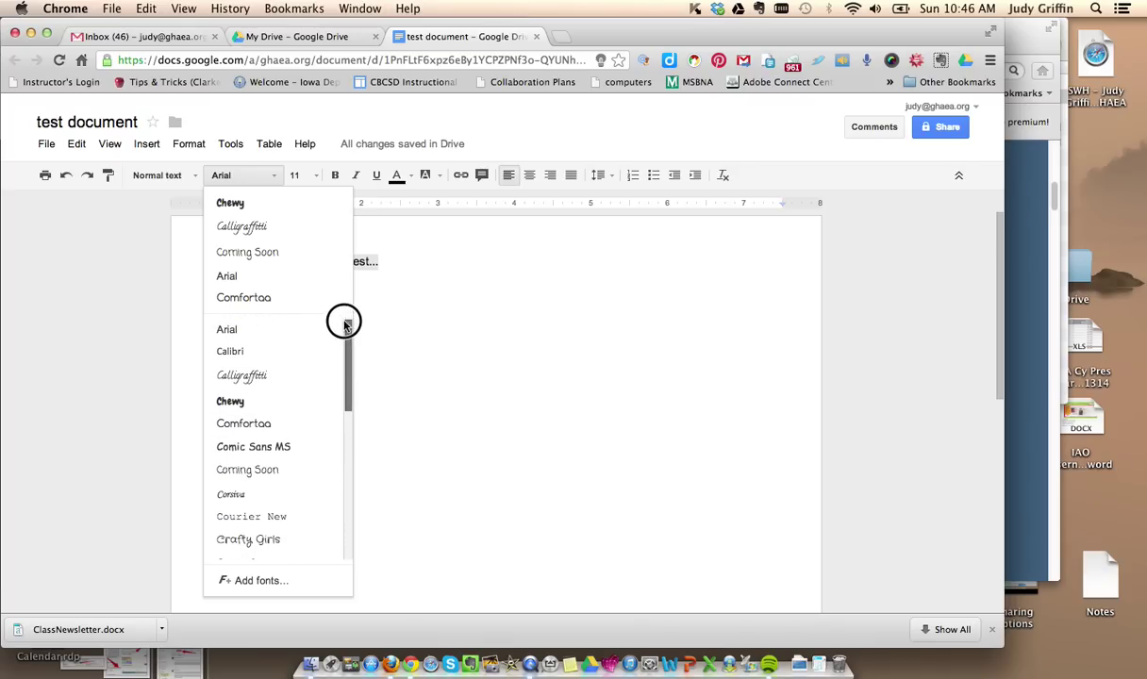
pyautogui.click(265, 179)
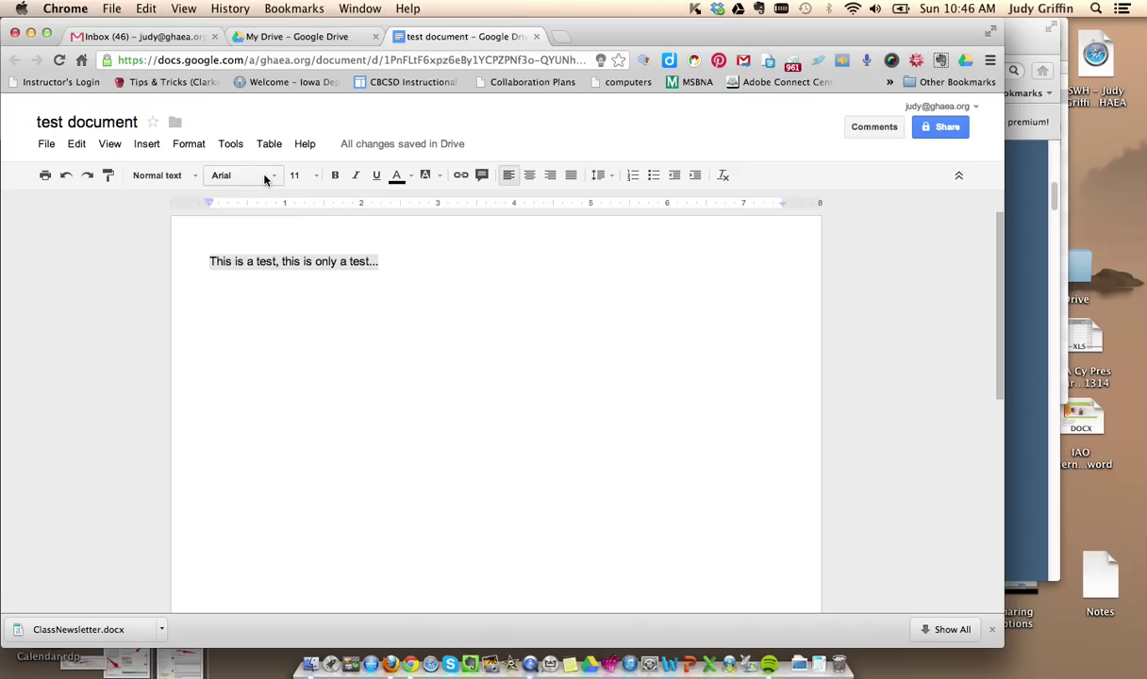
pyautogui.click(317, 179)
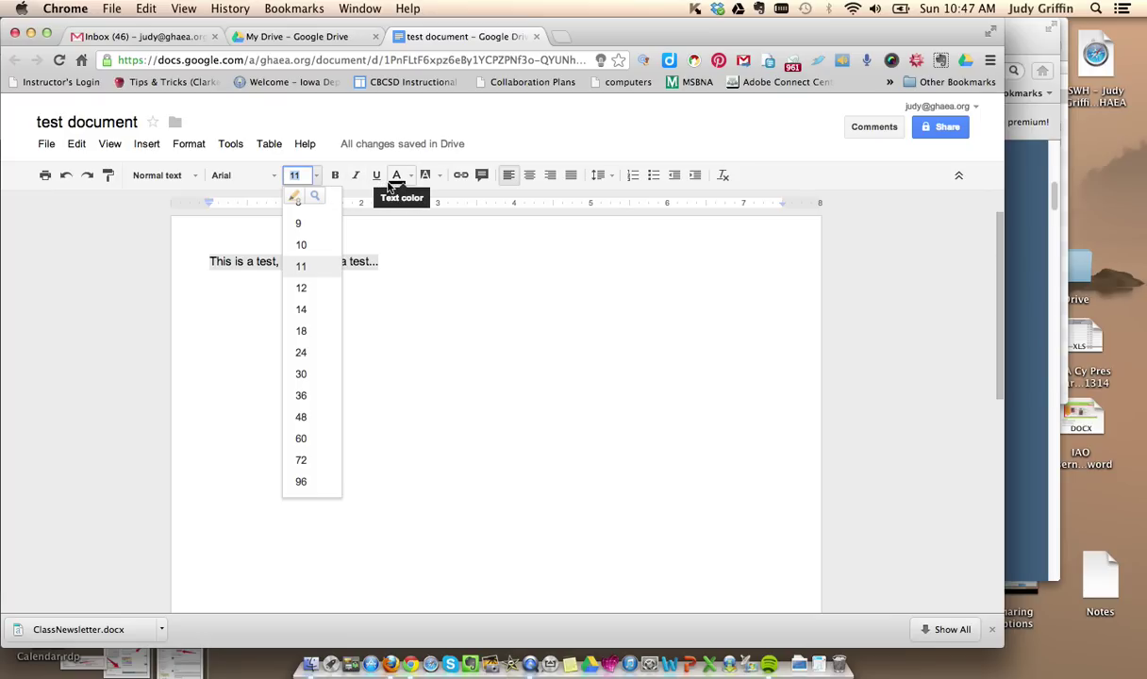
pyautogui.click(397, 231)
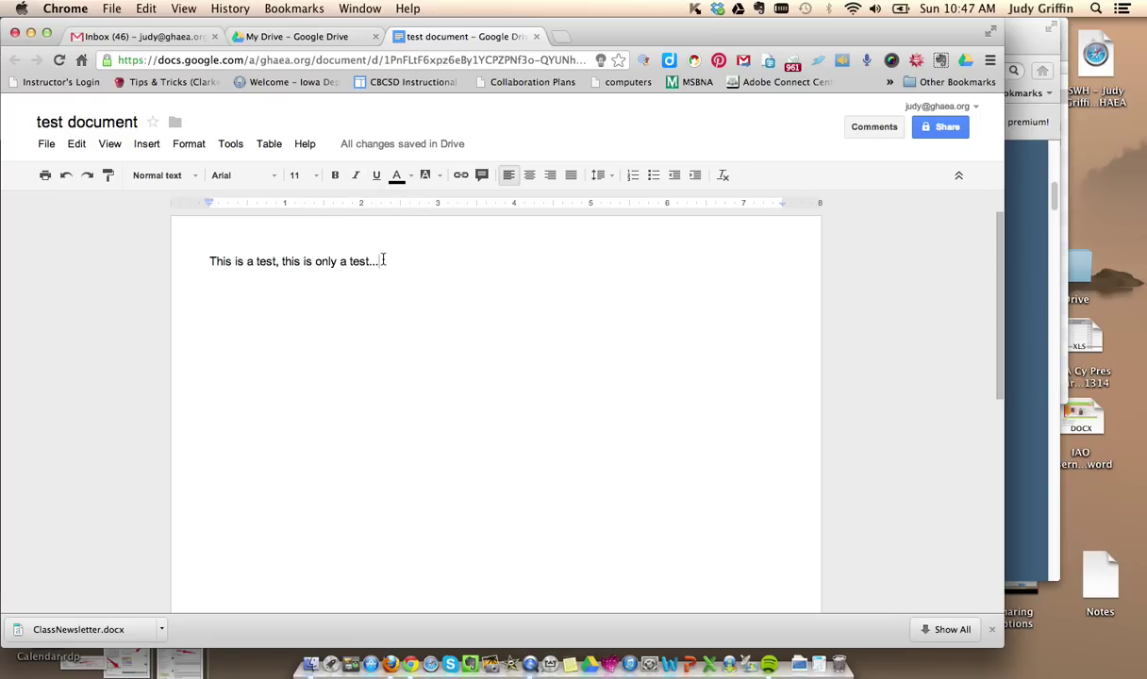
# Step: Color the end of the test sentence, "ly a test...", red
pyautogui.moveTo(383, 262); pyautogui.dragTo(329, 262)
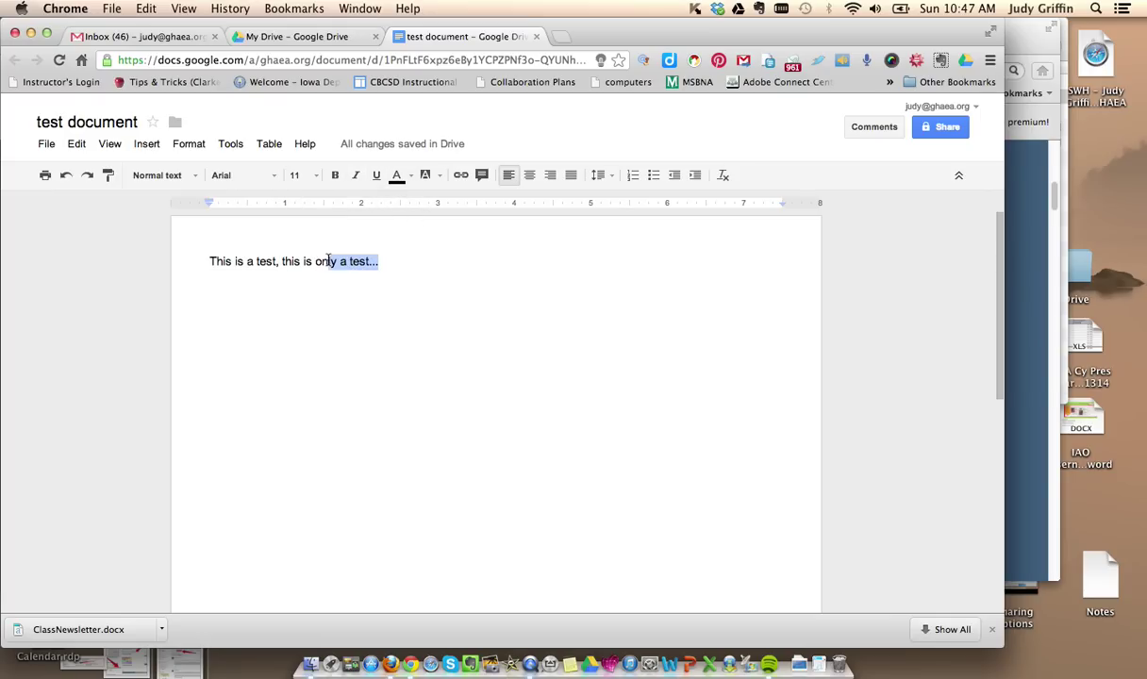
pyautogui.click(408, 178)
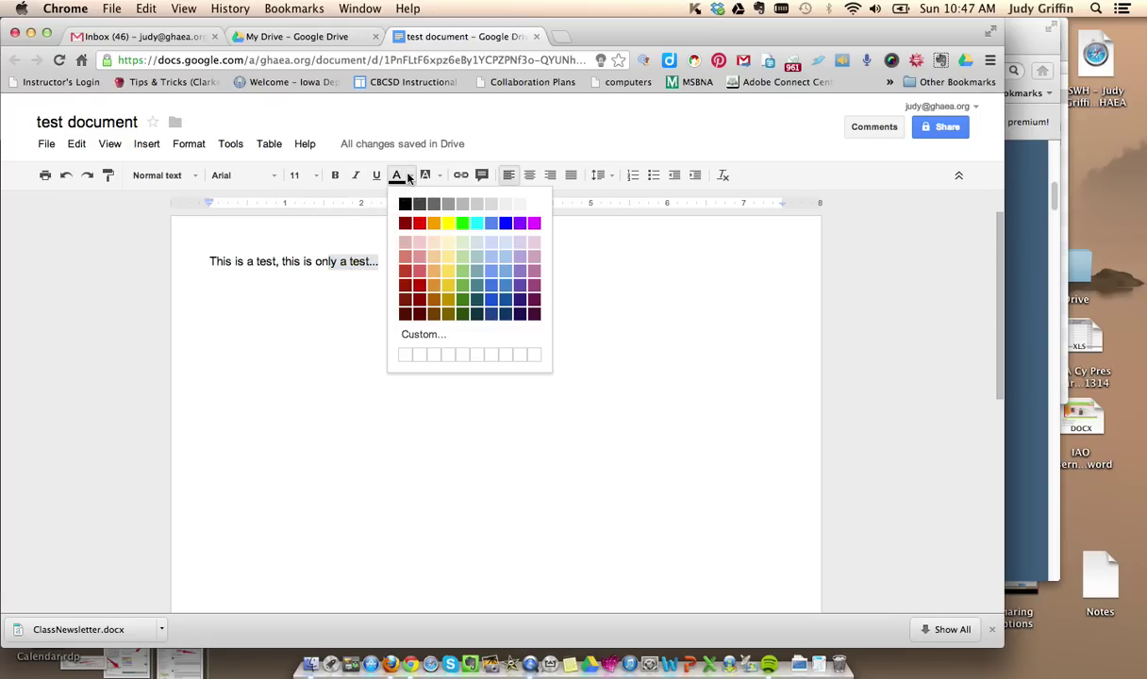
pyautogui.click(419, 222)
# Step: Highlight the opening words "This is a" of the test sentence in bright green
pyautogui.click(208, 261)
pyautogui.moveTo(207, 261); pyautogui.dragTo(256, 263)
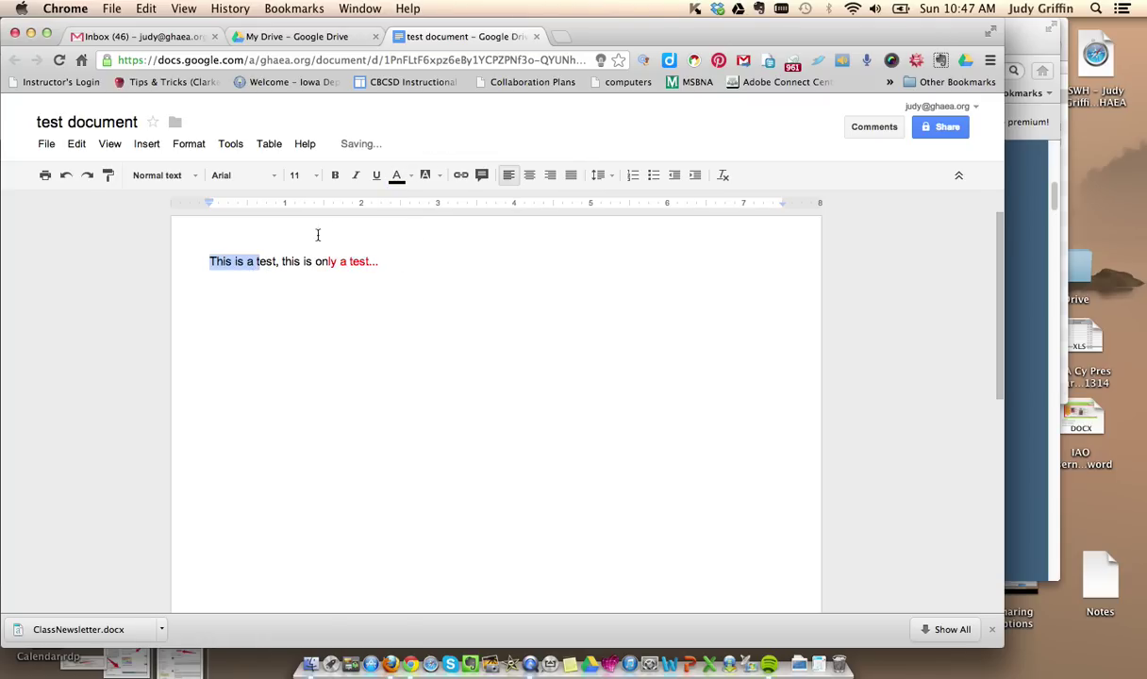
pyautogui.click(433, 178)
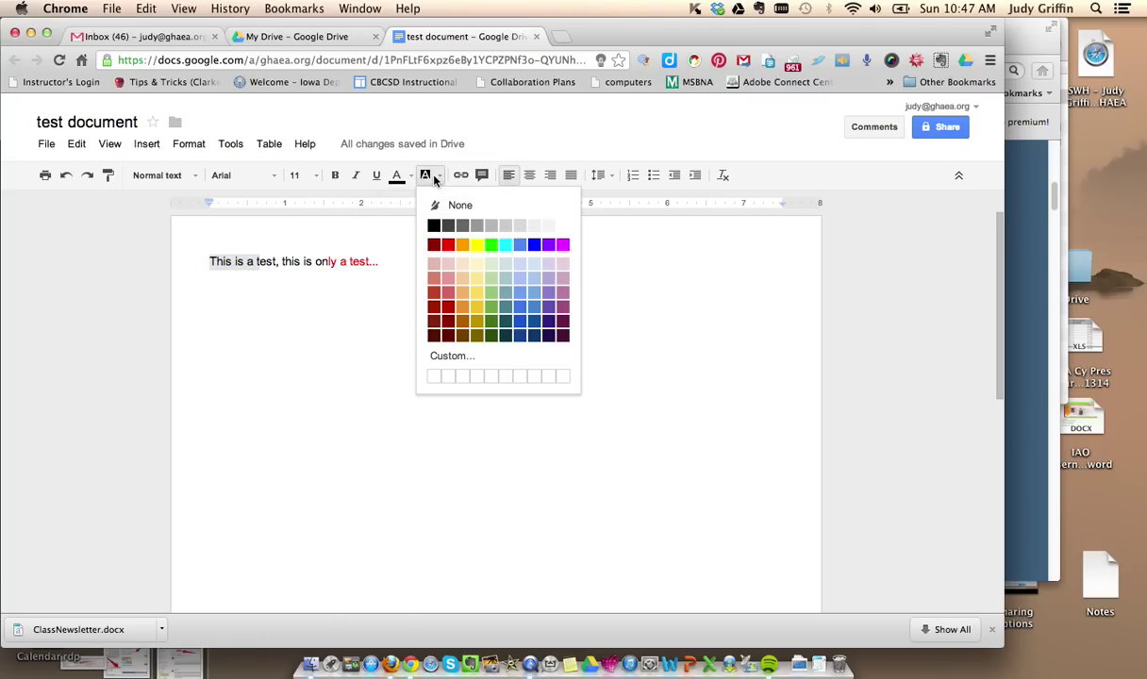
pyautogui.click(491, 245)
pyautogui.click(397, 246)
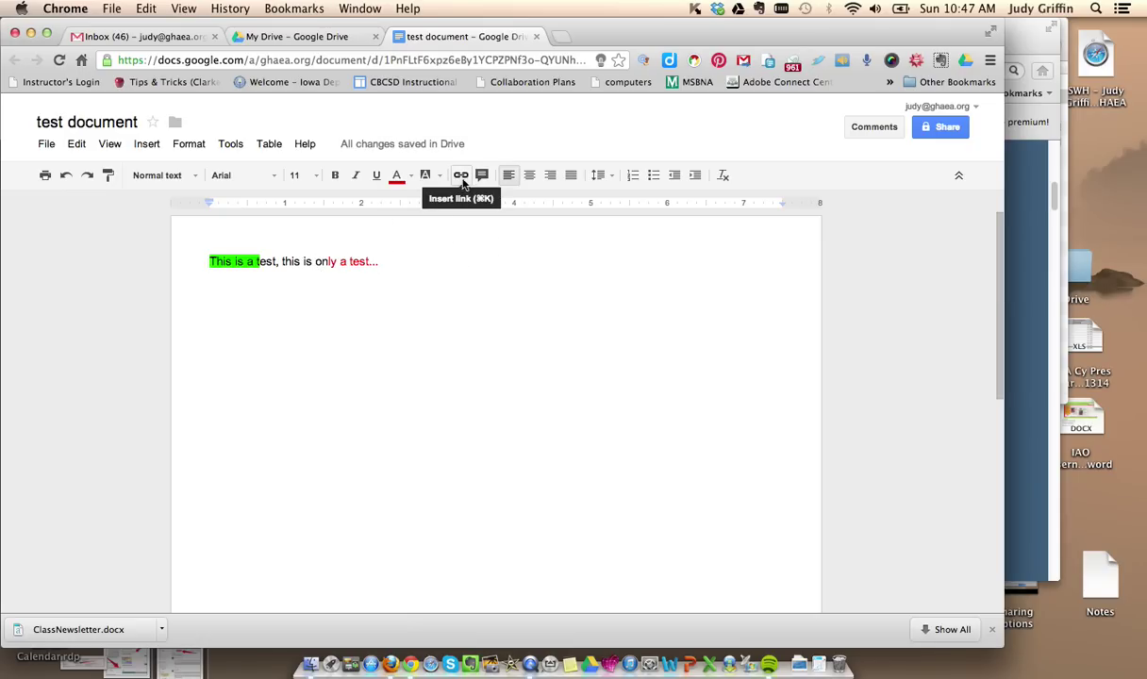
# Step: Try centered and right alignment on the test sentence, justify it and view its line spacing options
pyautogui.click(532, 179)
pyautogui.click(549, 177)
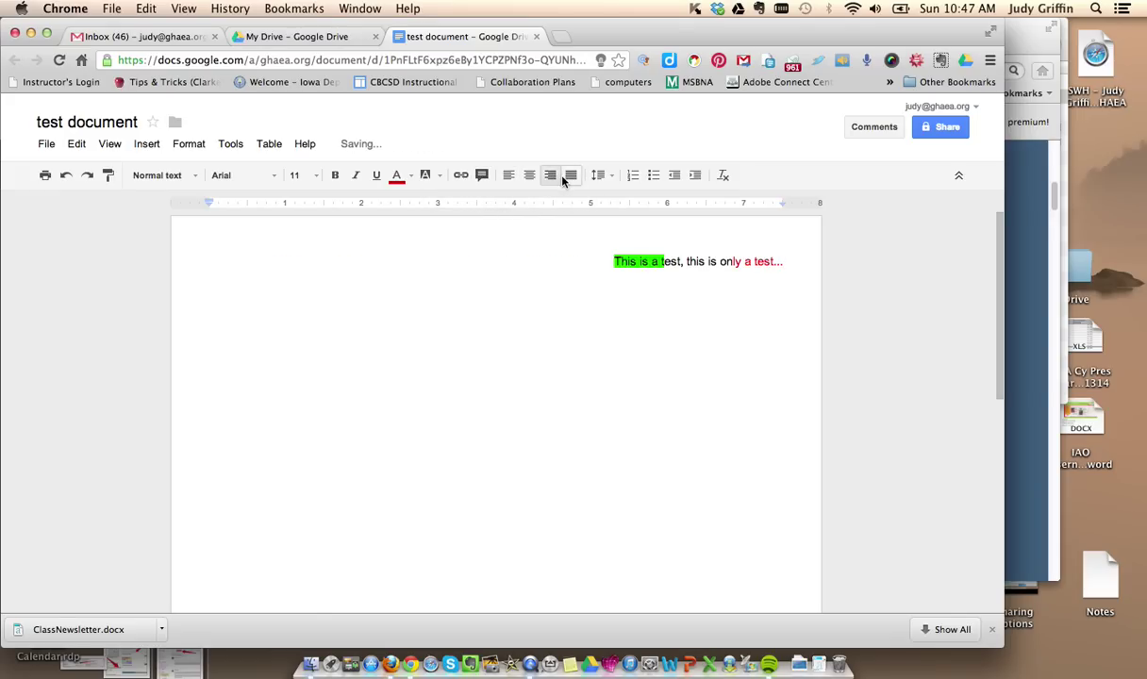
pyautogui.click(569, 177)
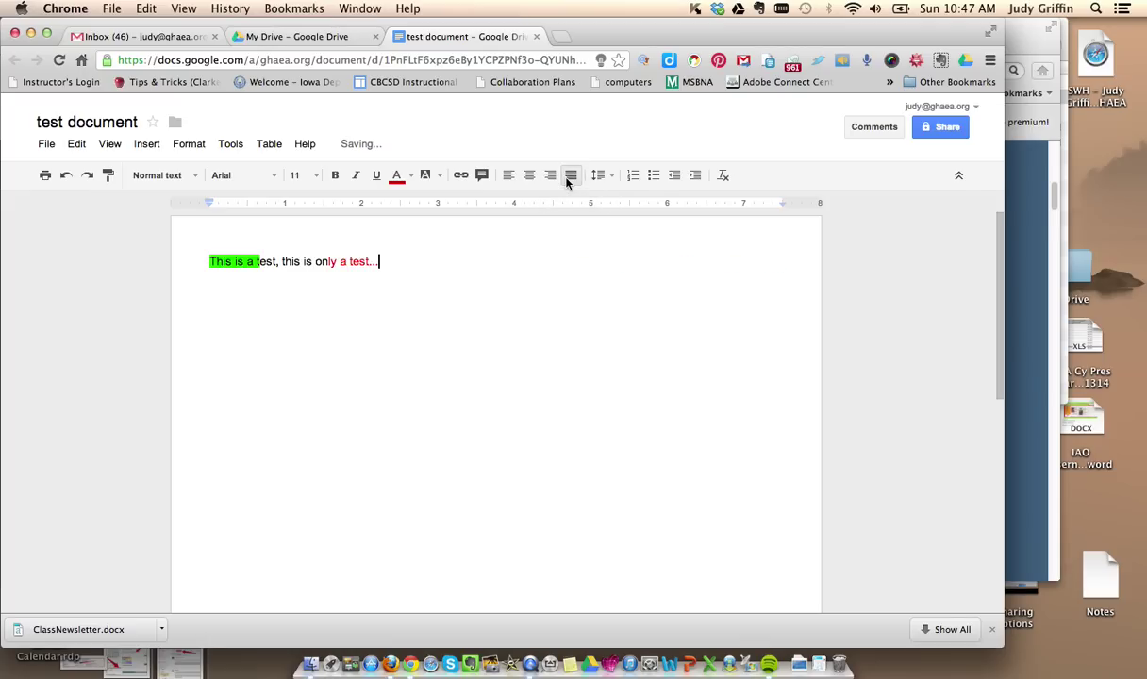
pyautogui.click(604, 176)
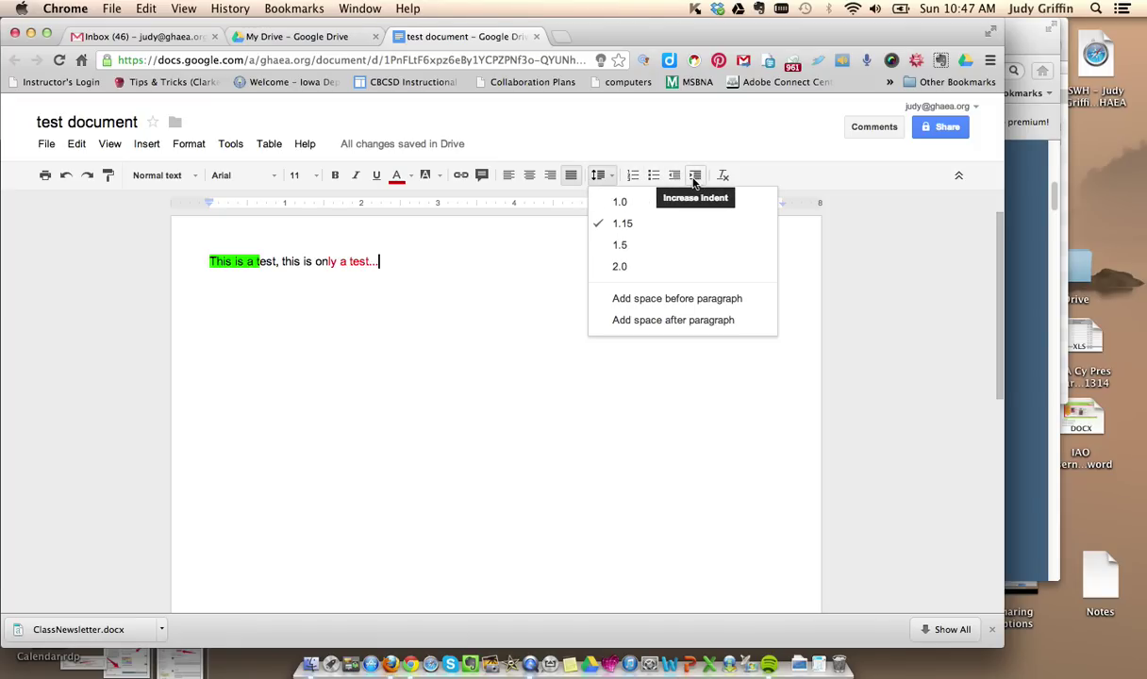
# Step: Clear all text formatting from the whole test sentence
pyautogui.click(723, 179)
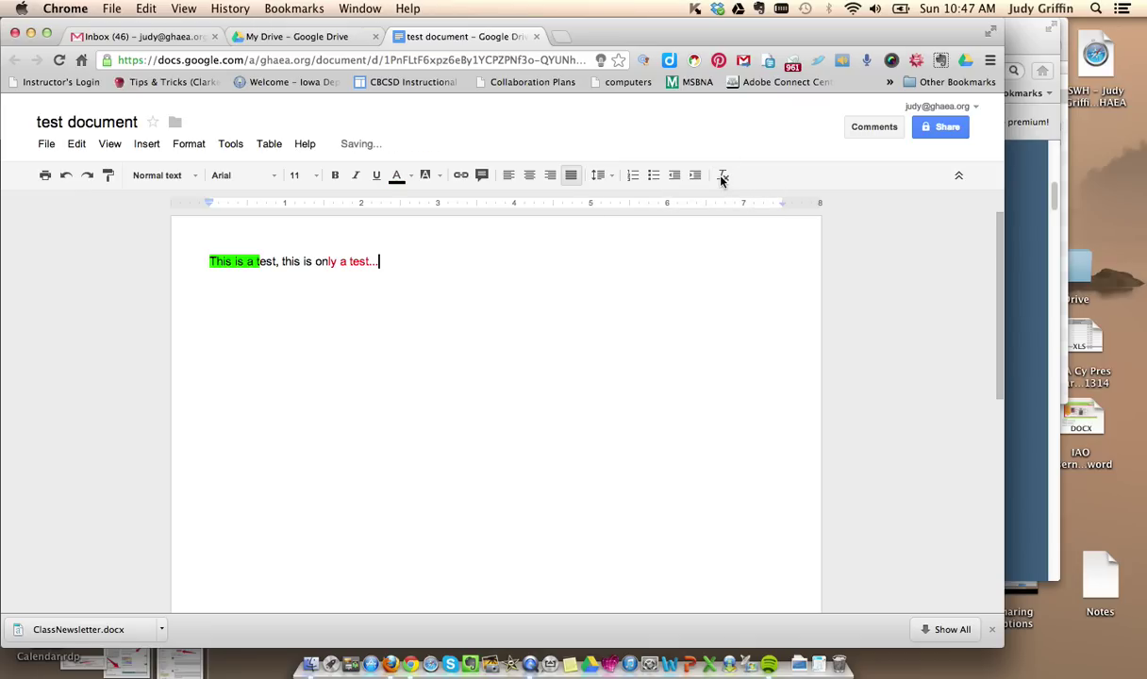
pyautogui.moveTo(427, 262); pyautogui.dragTo(207, 263)
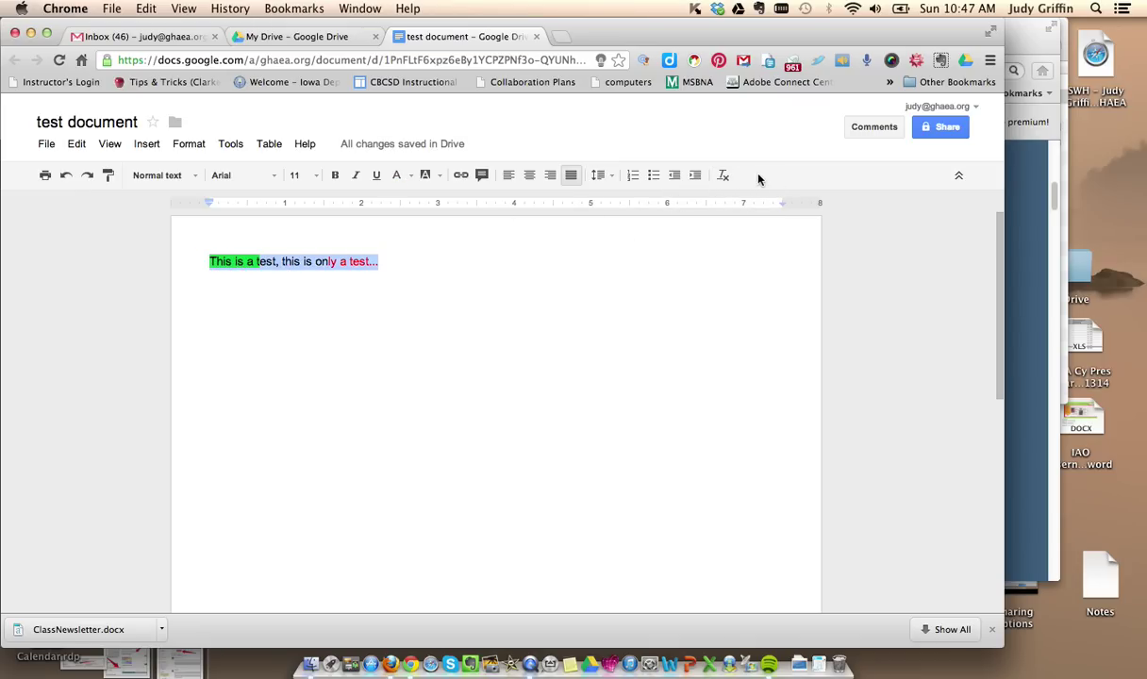
pyautogui.click(724, 175)
pyautogui.click(512, 273)
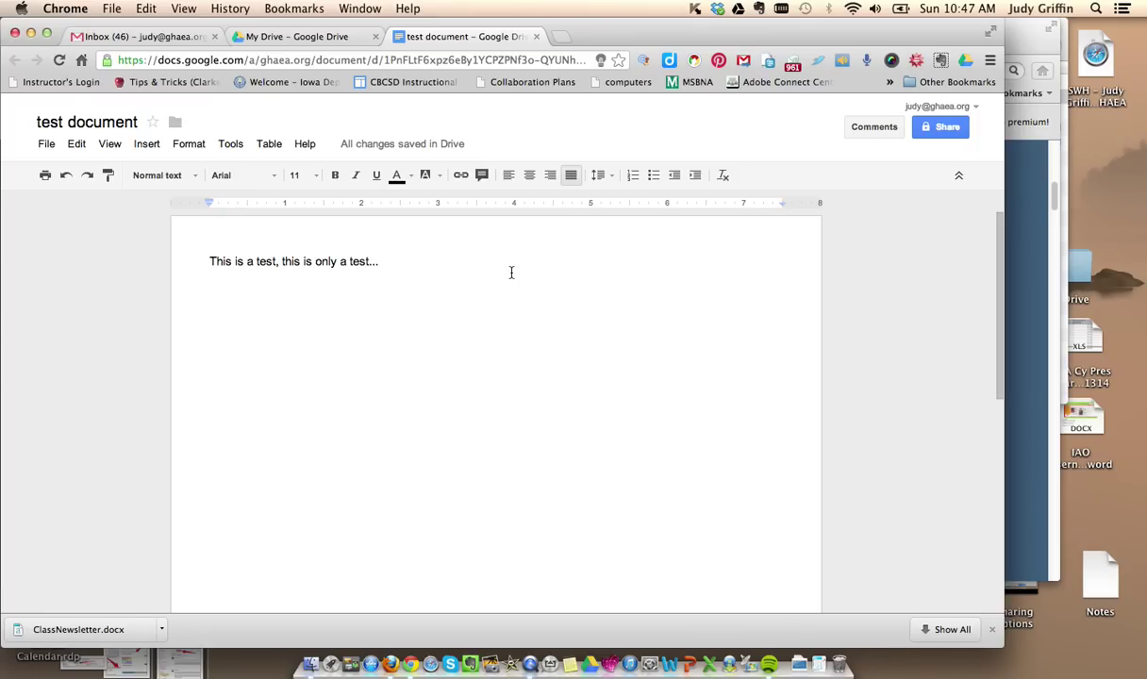
pyautogui.click(151, 148)
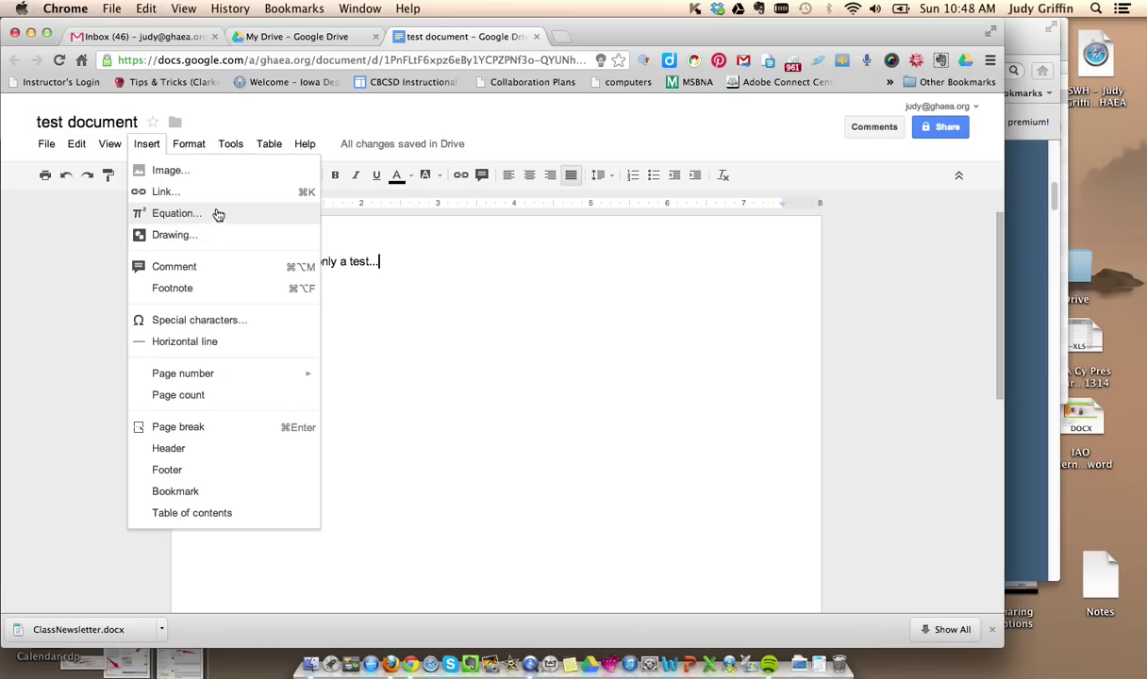
pyautogui.moveTo(209, 151)
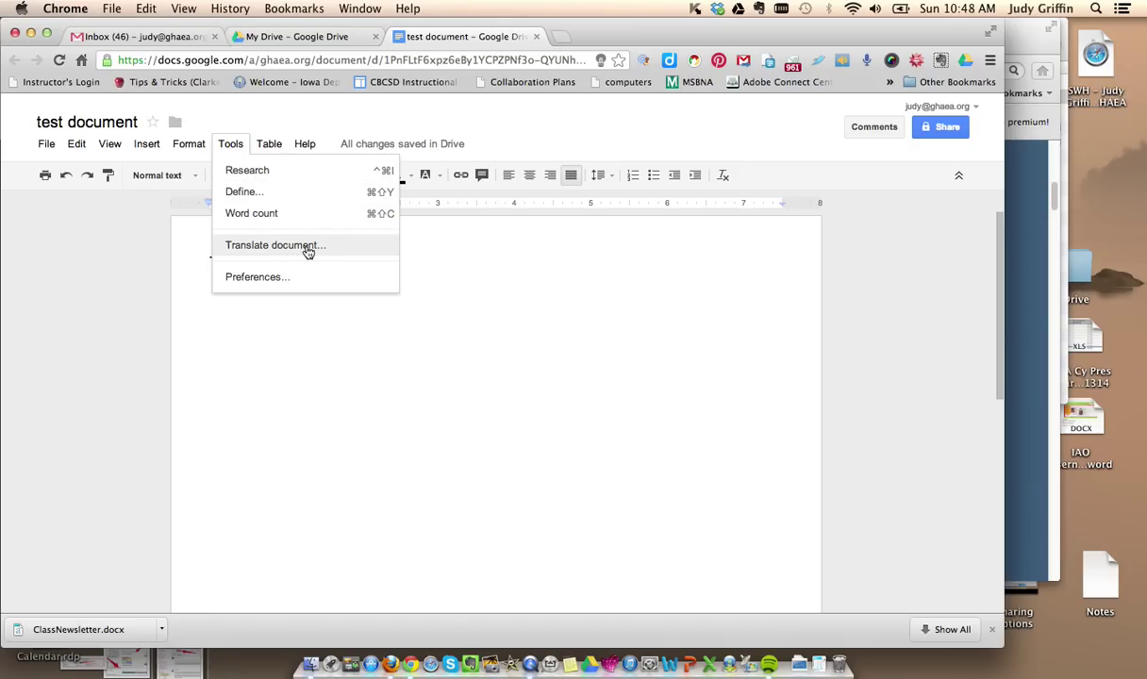
pyautogui.click(335, 338)
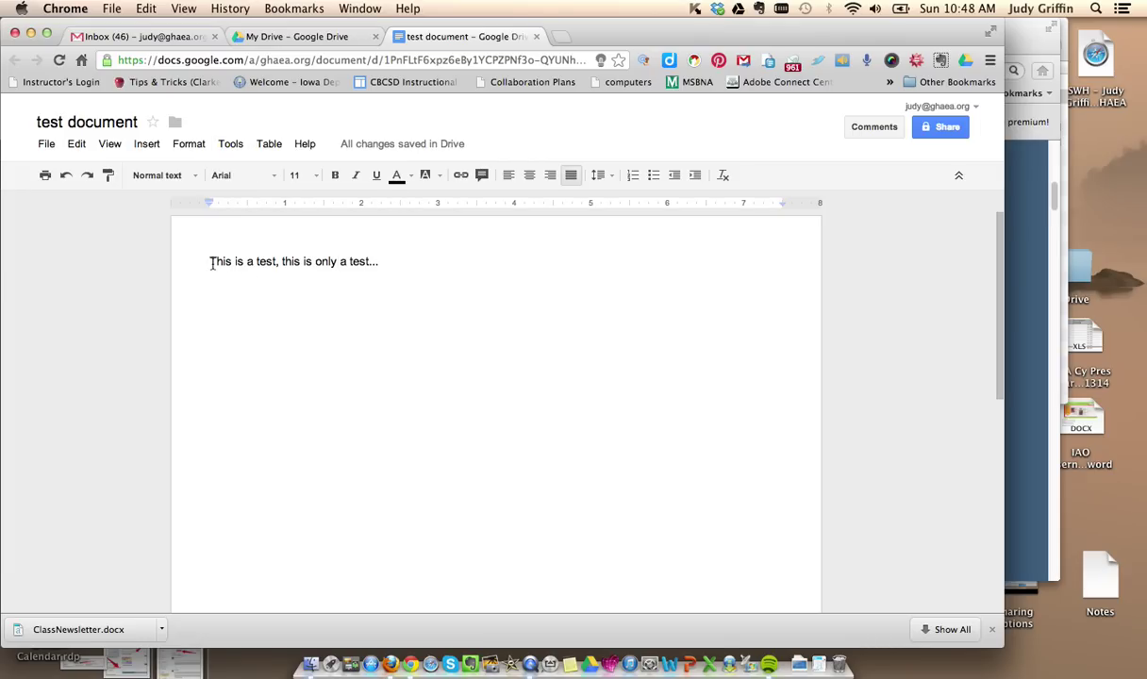
pyautogui.moveTo(214, 262); pyautogui.dragTo(367, 275)
pyautogui.click(354, 281)
# Step: Create a Spanish translation of the document titled "Translated copy of test document"
pyautogui.click(238, 146)
pyautogui.click(300, 247)
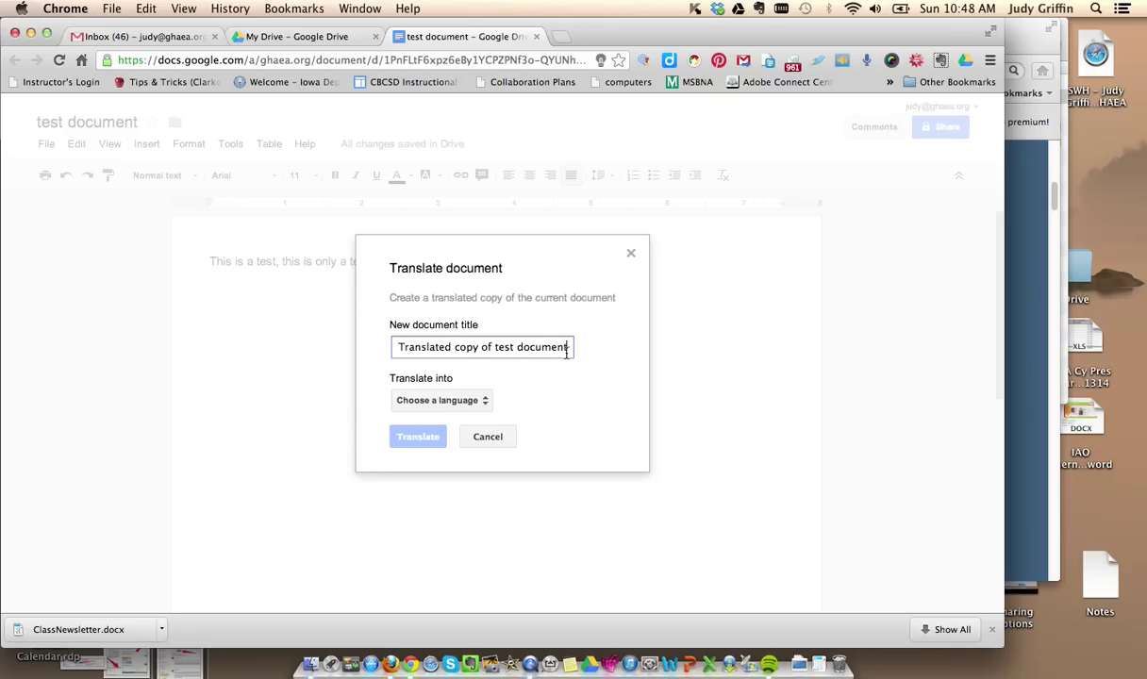
pyautogui.click(464, 400)
pyautogui.moveTo(578, 380); pyautogui.dragTo(578, 563)
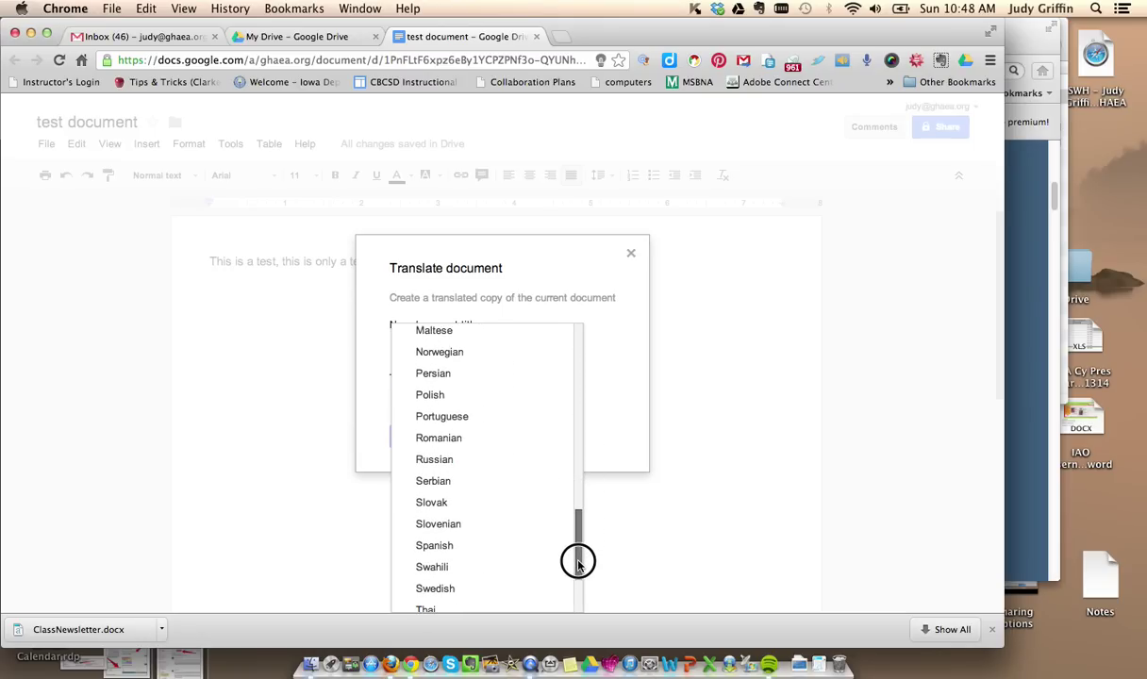
pyautogui.click(477, 545)
pyautogui.click(419, 437)
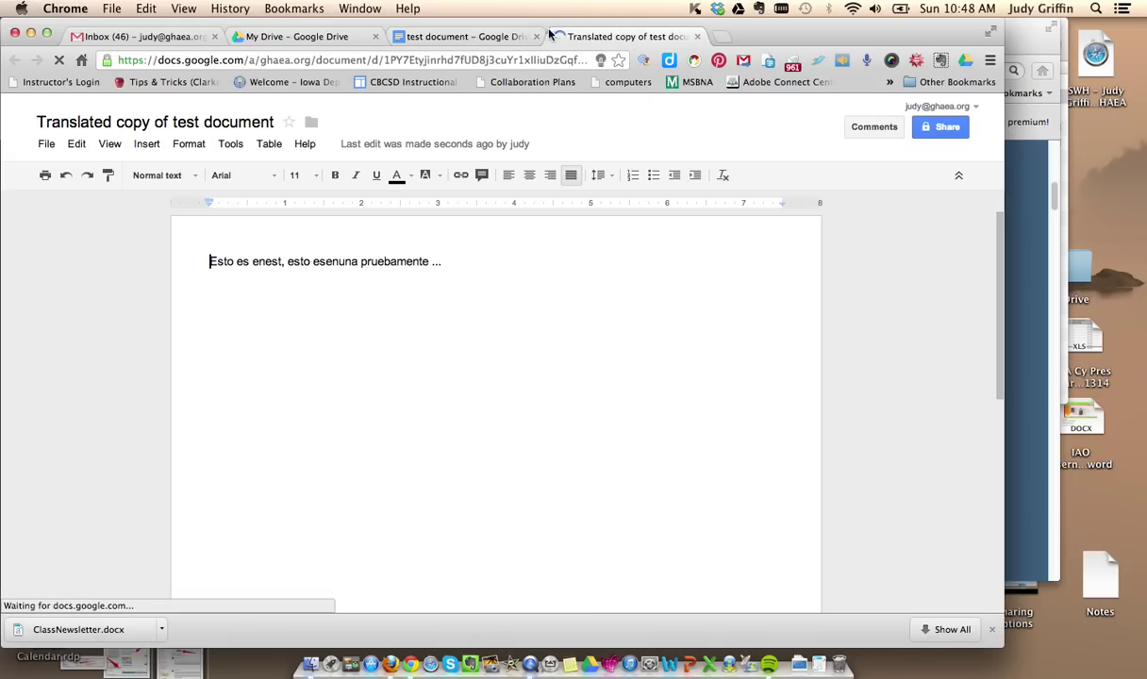
# Step: Compare the original test document with its Spanish translation, and close the translated copy
pyautogui.click(452, 39)
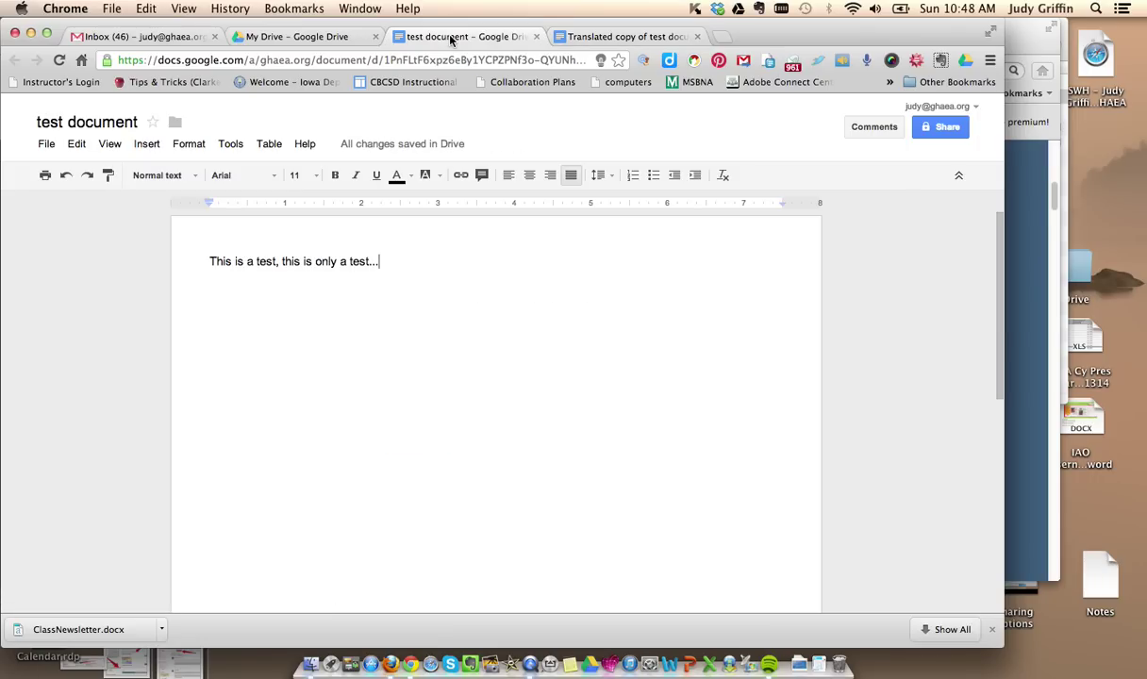
pyautogui.click(608, 38)
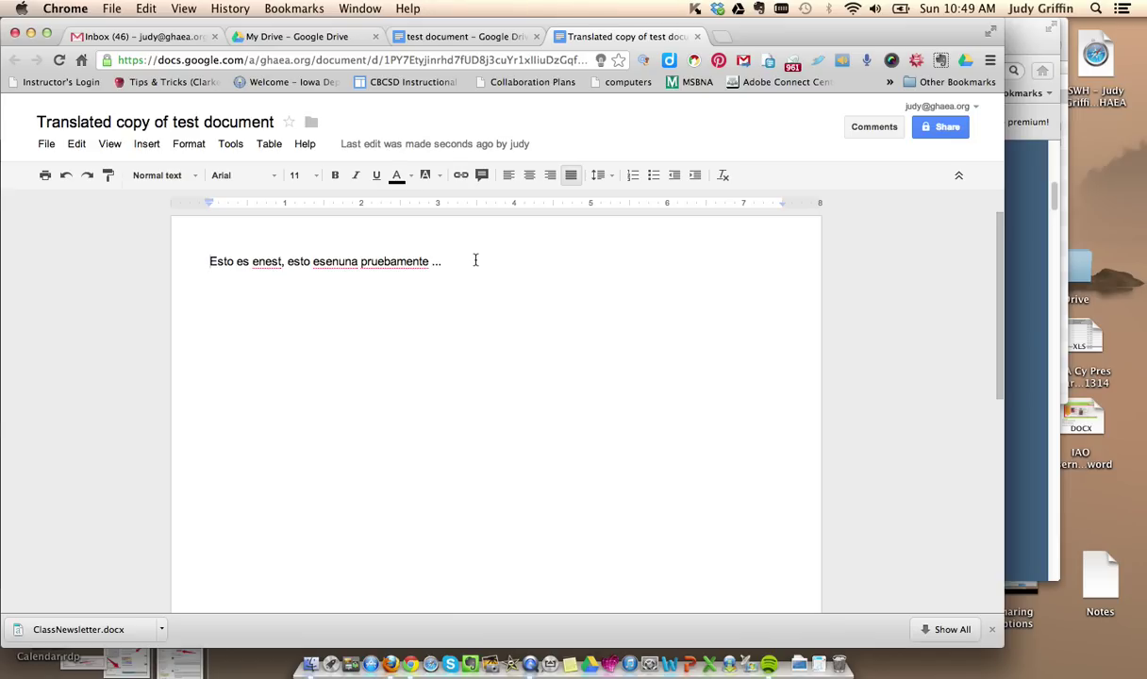
pyautogui.moveTo(206, 260); pyautogui.dragTo(471, 360)
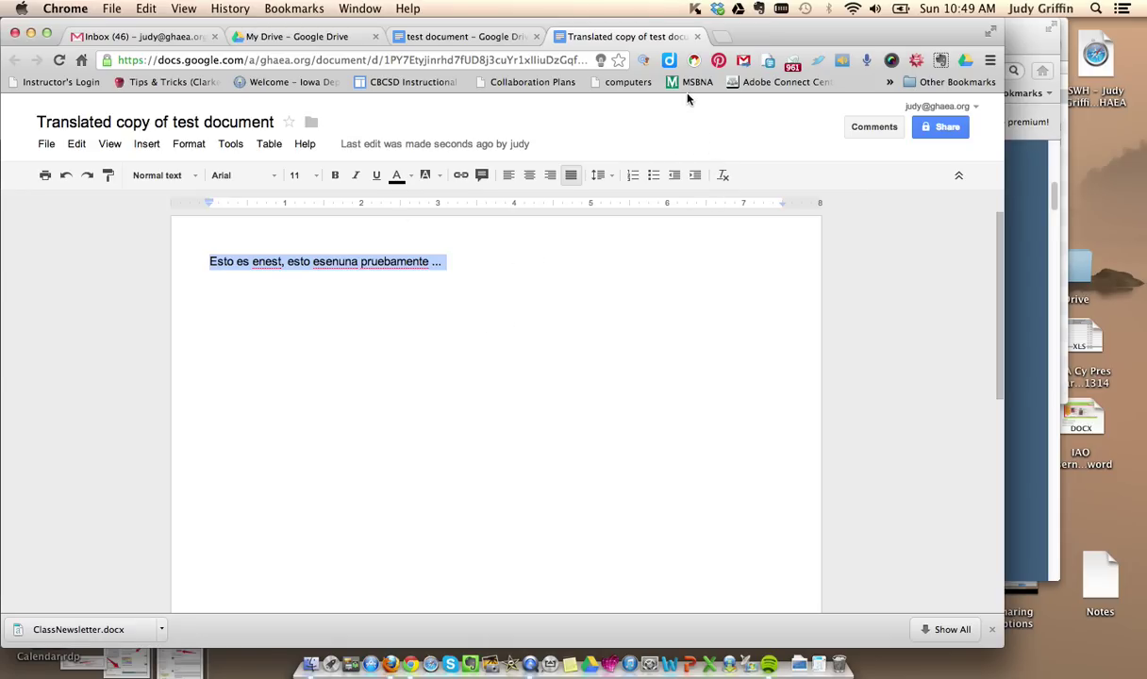
pyautogui.click(698, 36)
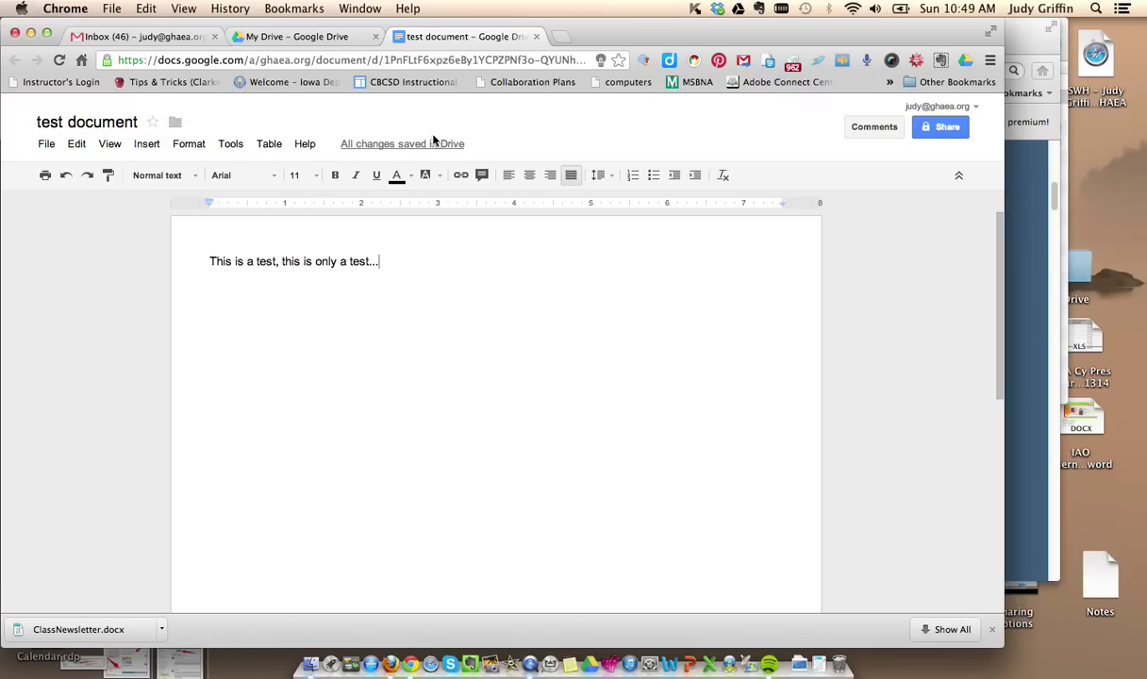
# Step: Make a copy of the test document named "Copy of test document", without copying its collaborators
pyautogui.moveTo(411, 149)
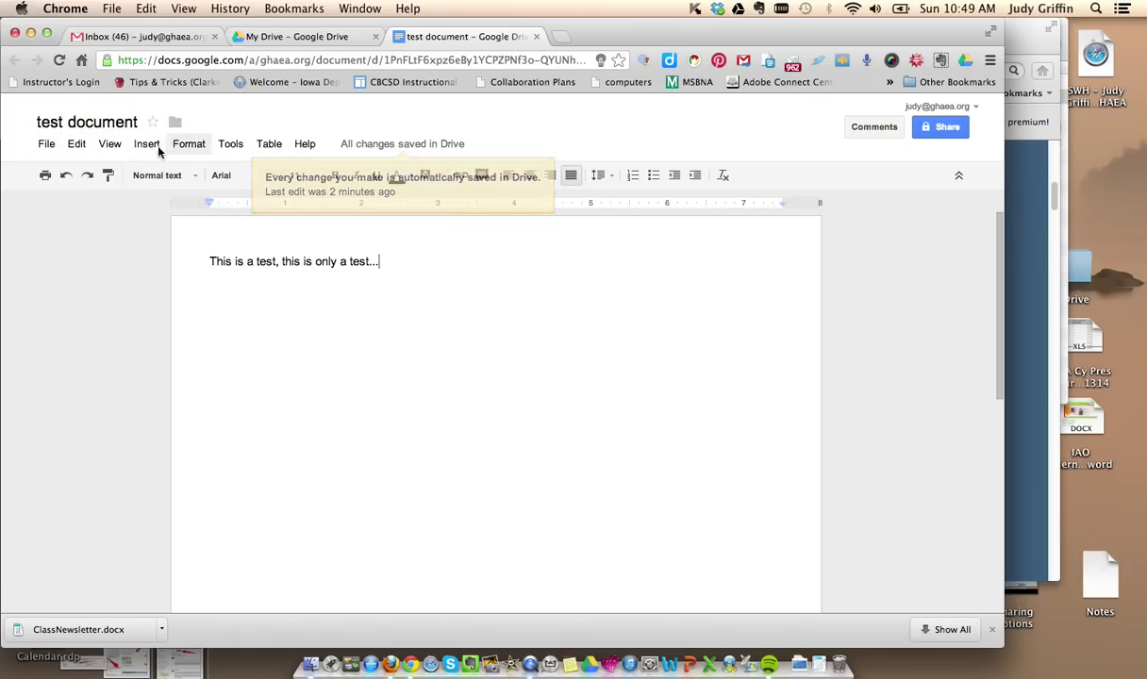
pyautogui.click(46, 151)
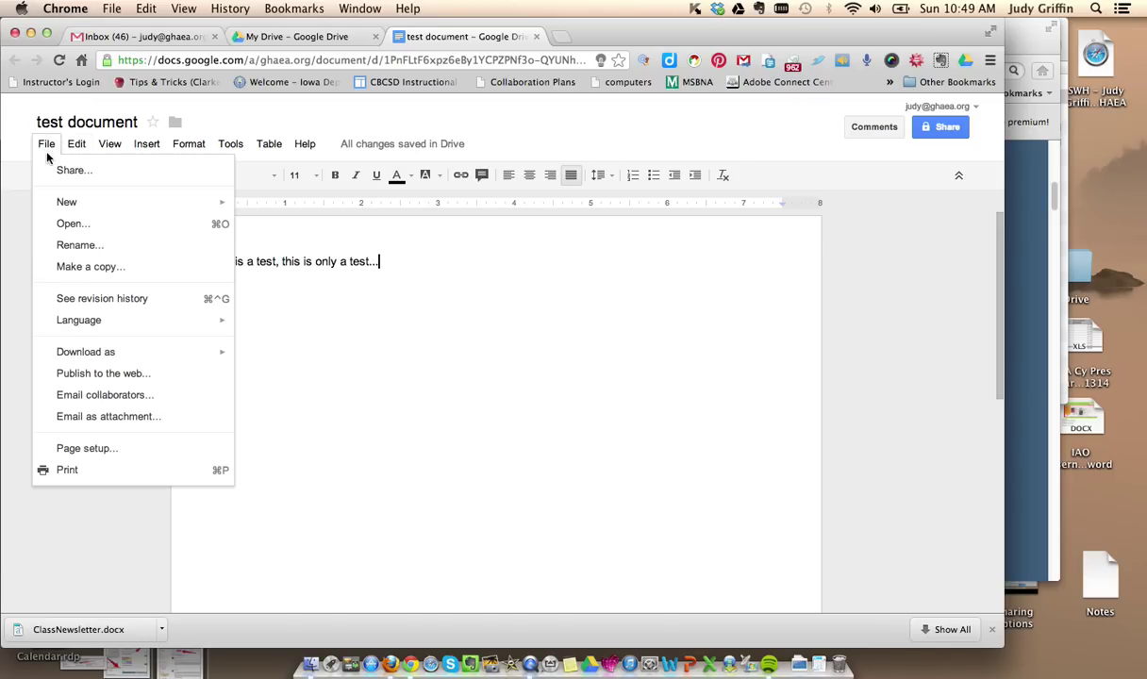
pyautogui.click(94, 268)
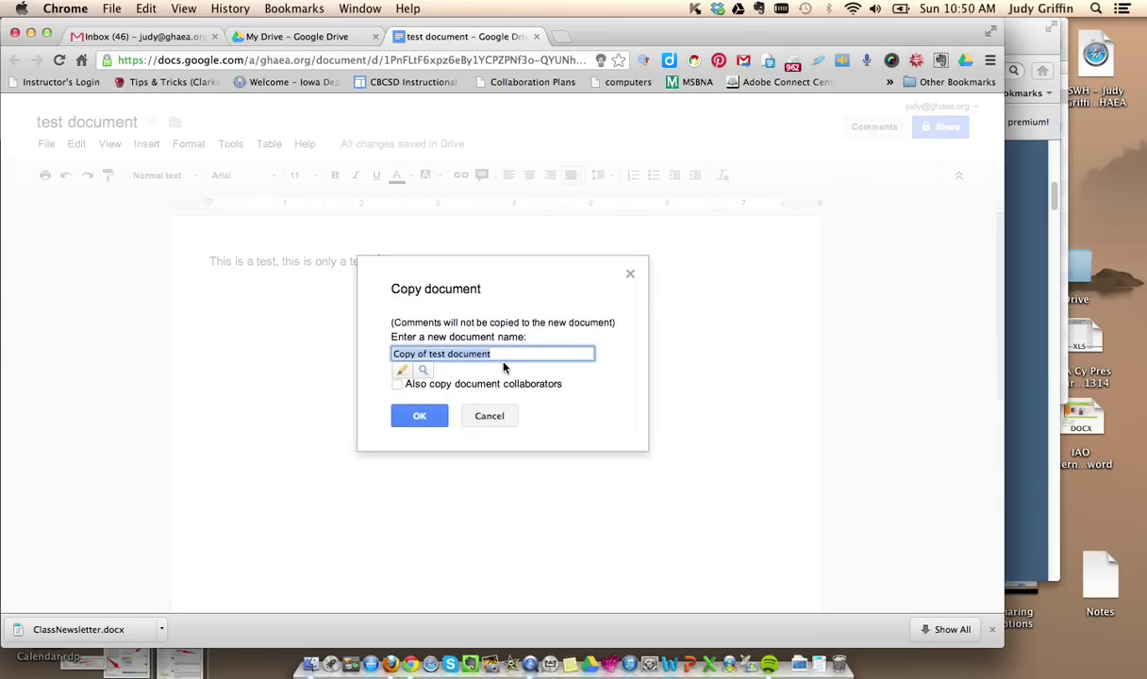
pyautogui.click(421, 416)
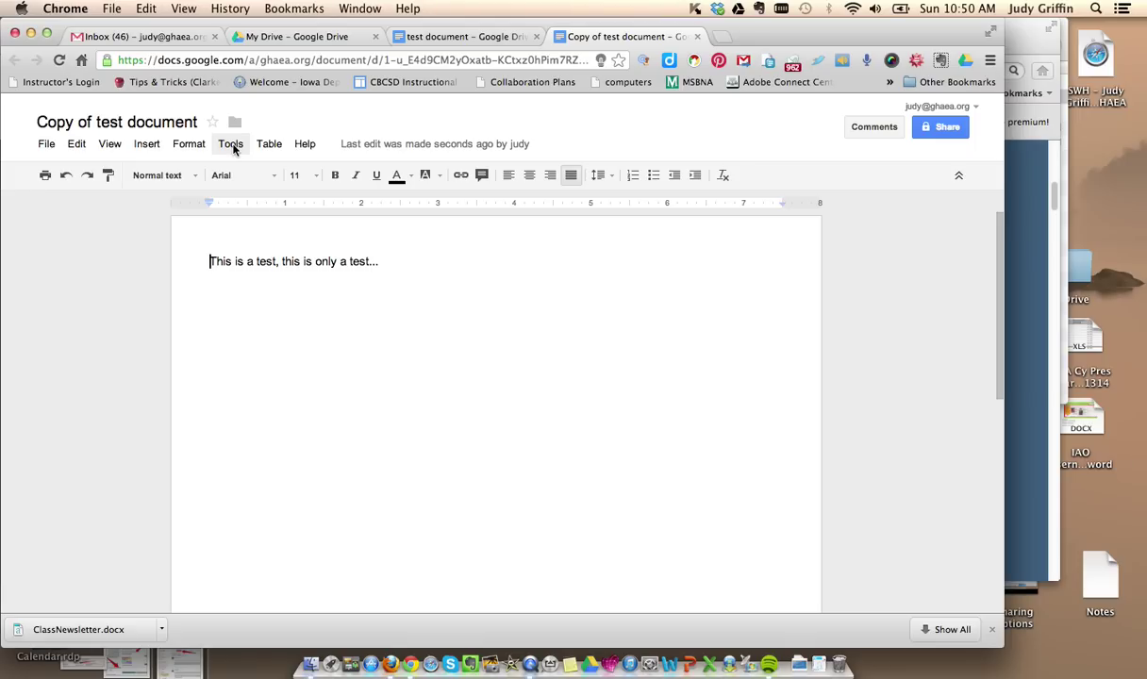
pyautogui.click(266, 146)
pyautogui.click(267, 147)
pyautogui.click(231, 148)
pyautogui.click(232, 148)
pyautogui.click(52, 150)
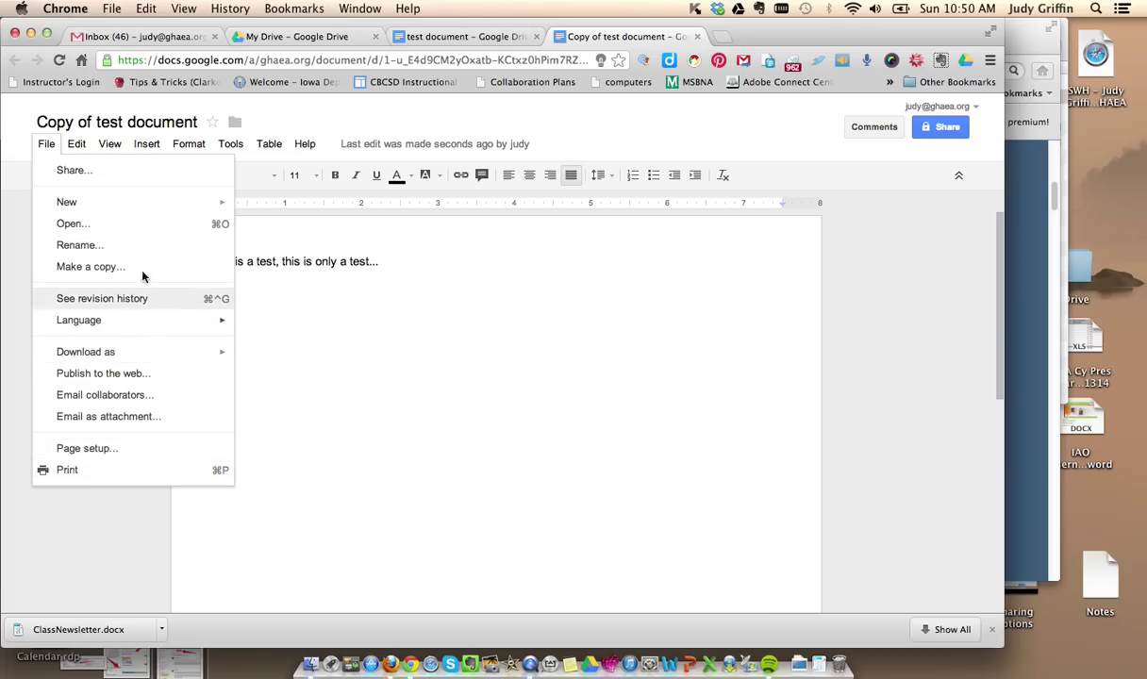
pyautogui.click(363, 302)
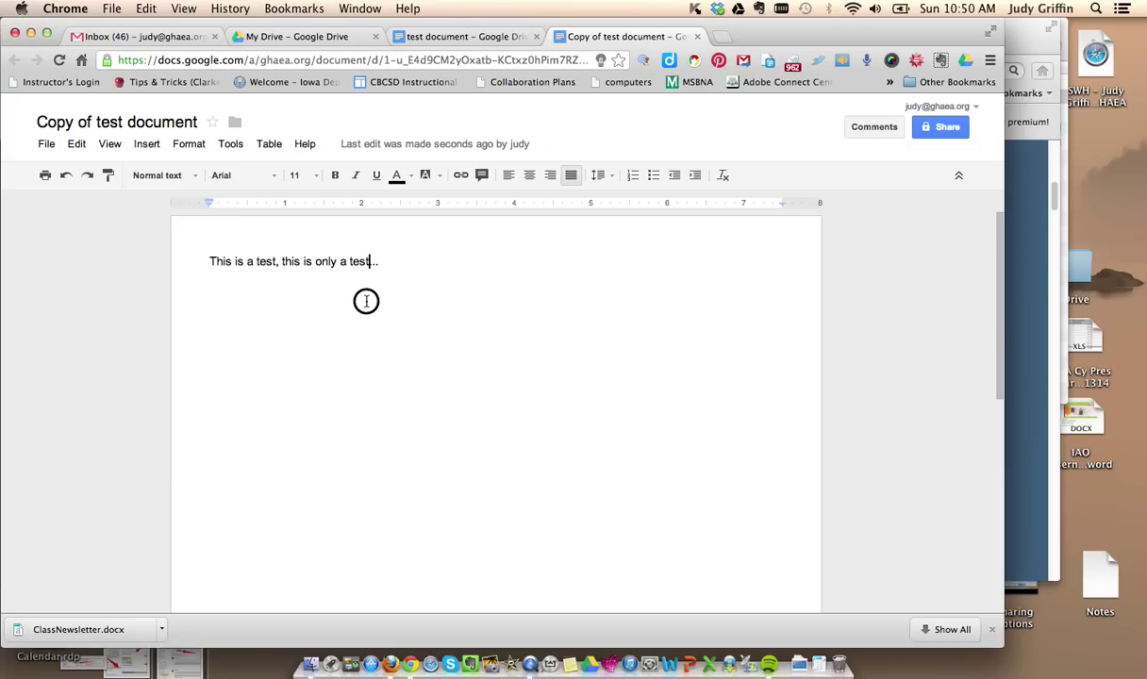